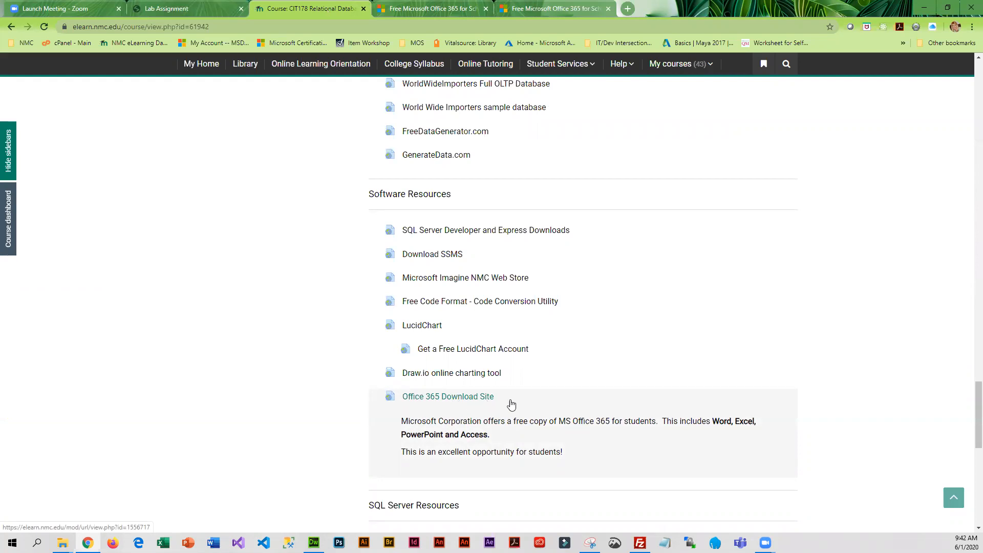
- Close both Office 365 Education pages and show the Chapter 2 Textbook Assignment page
{"action": "left_click", "coordinate": [420, 6]}
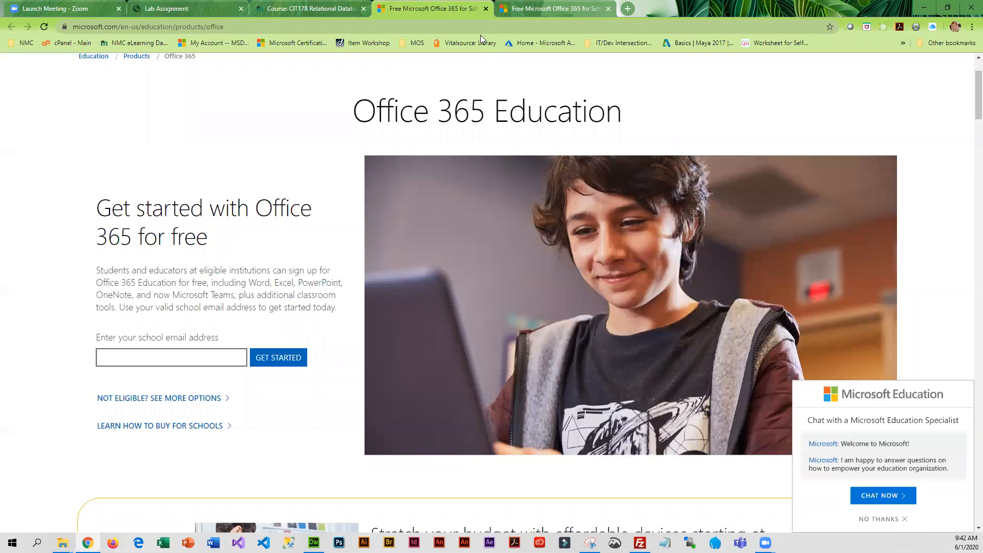
{"action": "left_click", "coordinate": [486, 9]}
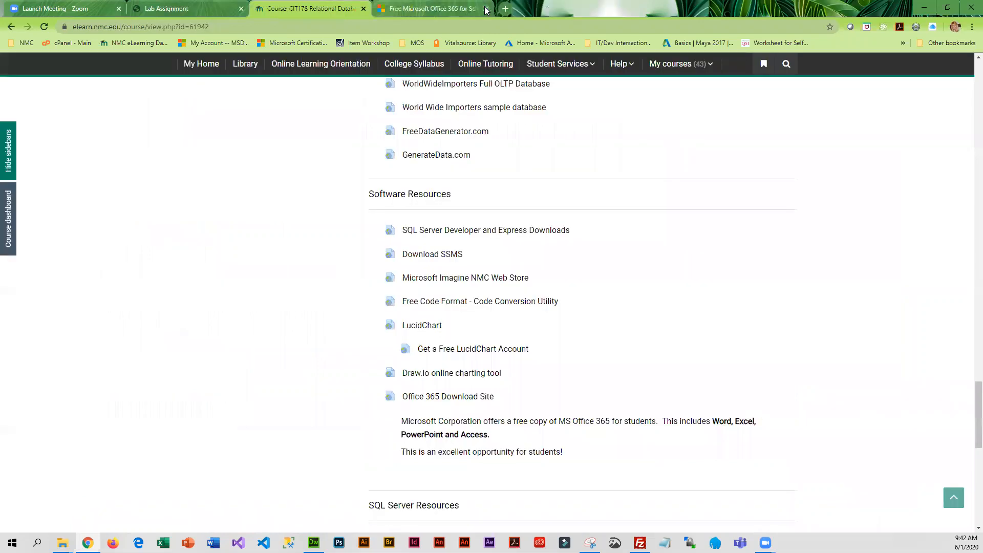
{"action": "left_click", "coordinate": [485, 9]}
{"action": "left_click", "coordinate": [200, 9]}
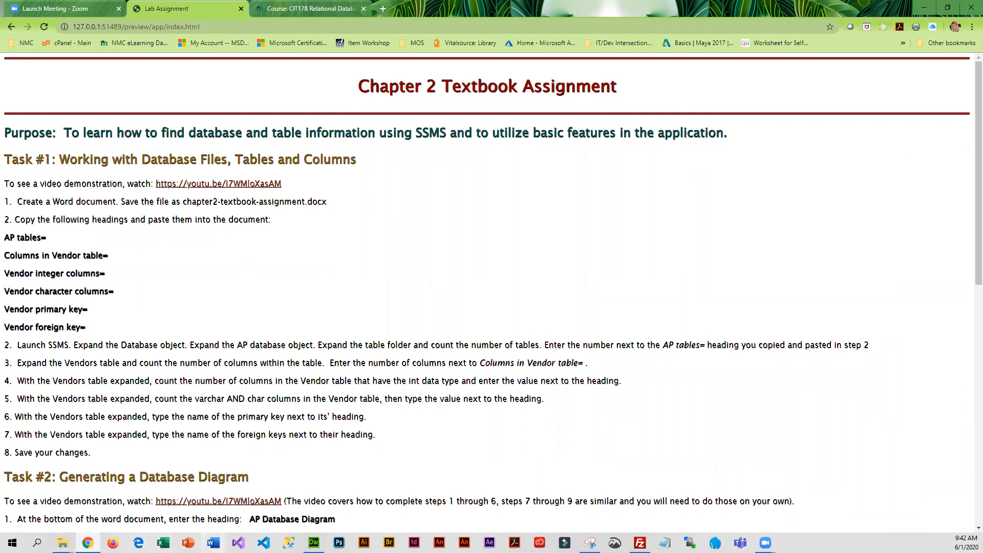
- Launch Word and create a blank document
{"action": "mouse_move", "coordinate": [88, 542]}
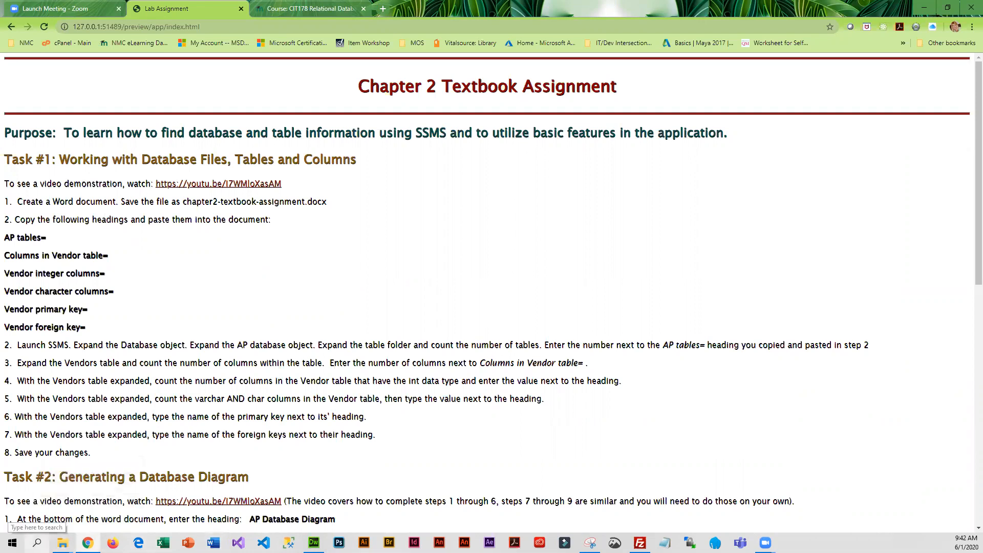
{"action": "left_click", "coordinate": [37, 542]}
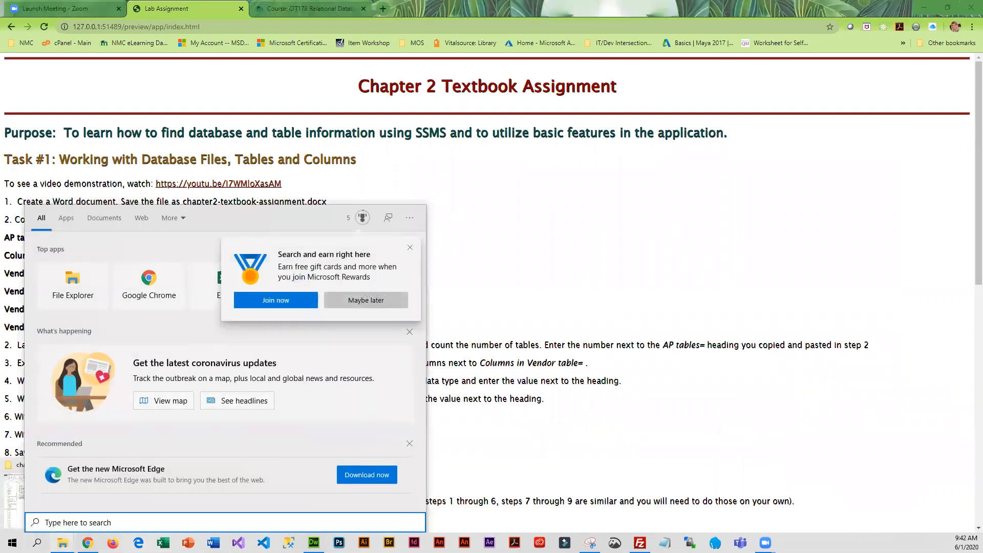
{"action": "type", "text": "Word"}
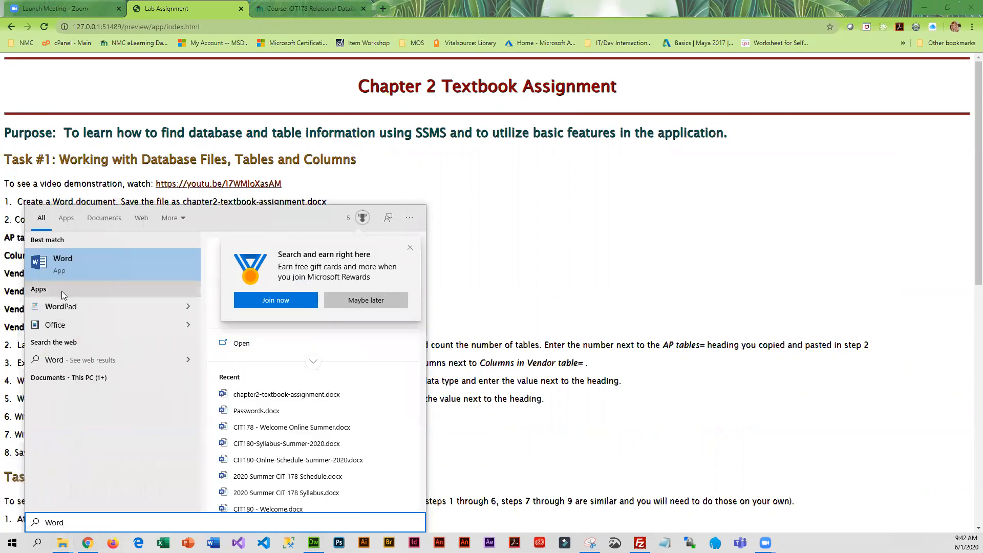
{"action": "left_click", "coordinate": [60, 268]}
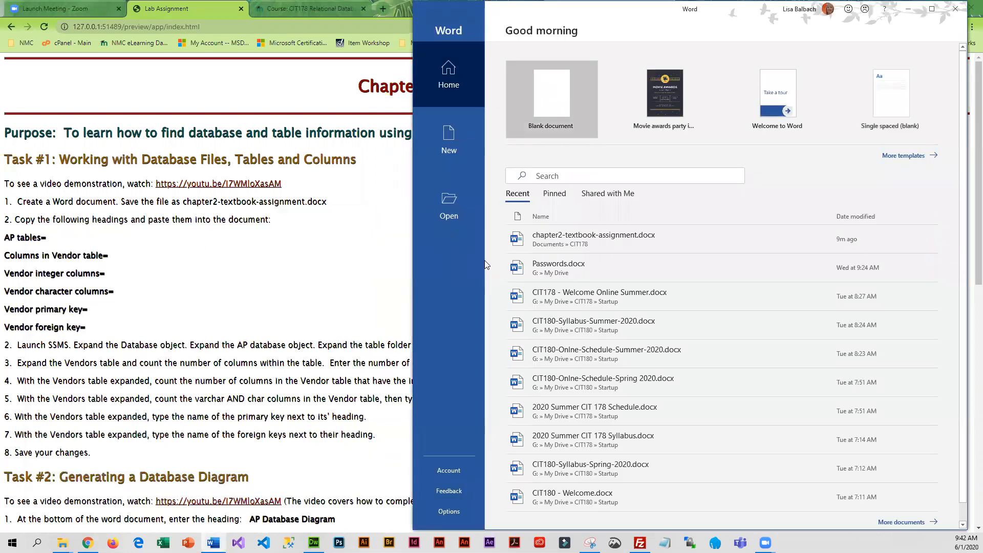
{"action": "left_click", "coordinate": [562, 90]}
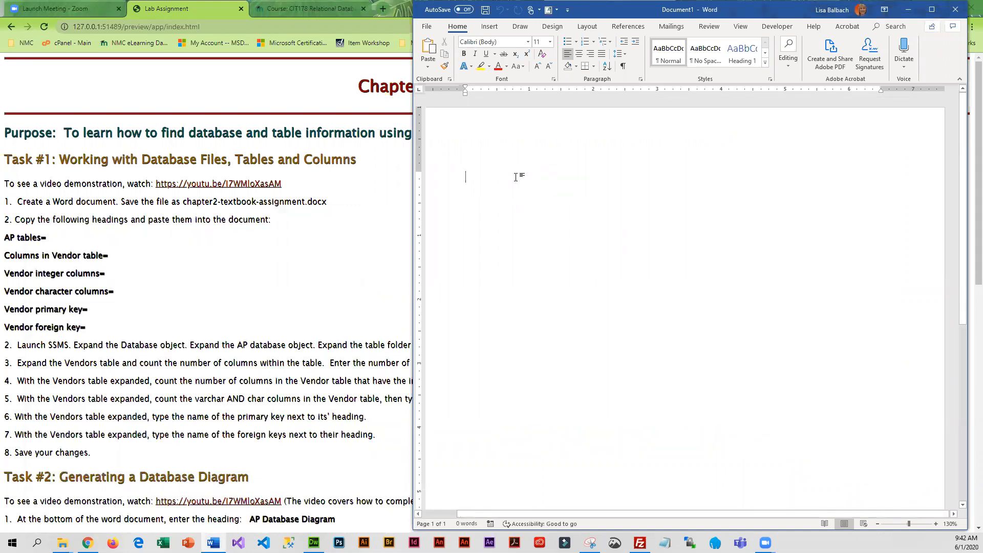
- Save the document as chapter2-textbook-assignment.docx in the CIT178 folder under Documents, replacing the existing file
{"action": "left_click", "coordinate": [426, 26]}
{"action": "left_click", "coordinate": [461, 163]}
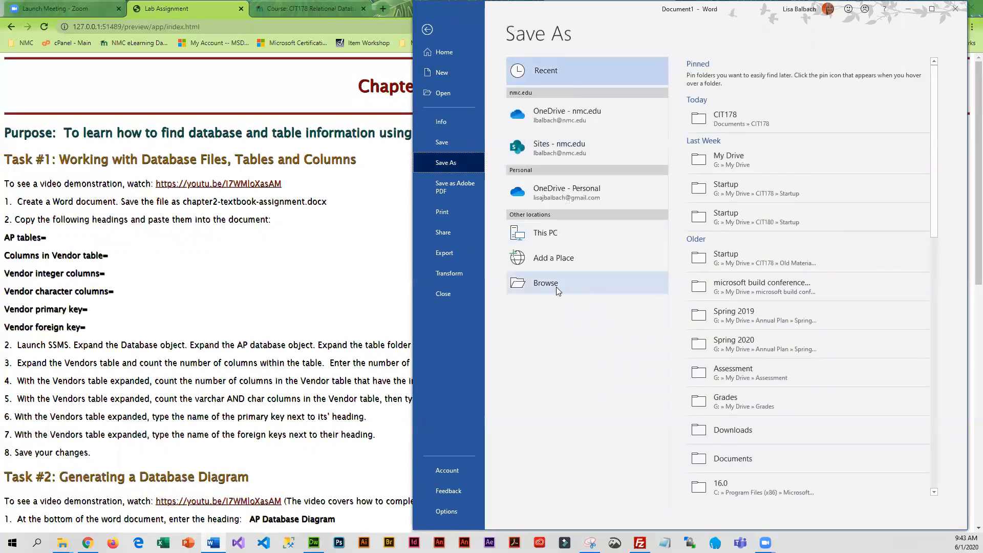
{"action": "left_click", "coordinate": [555, 287]}
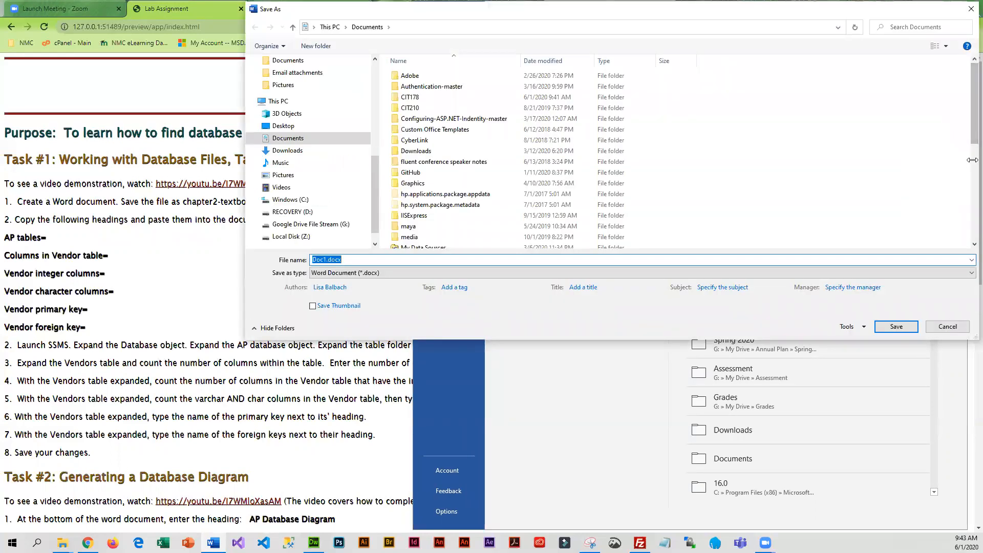
{"action": "left_click_drag", "start_coordinate": [971, 160], "coordinate": [816, 161]}
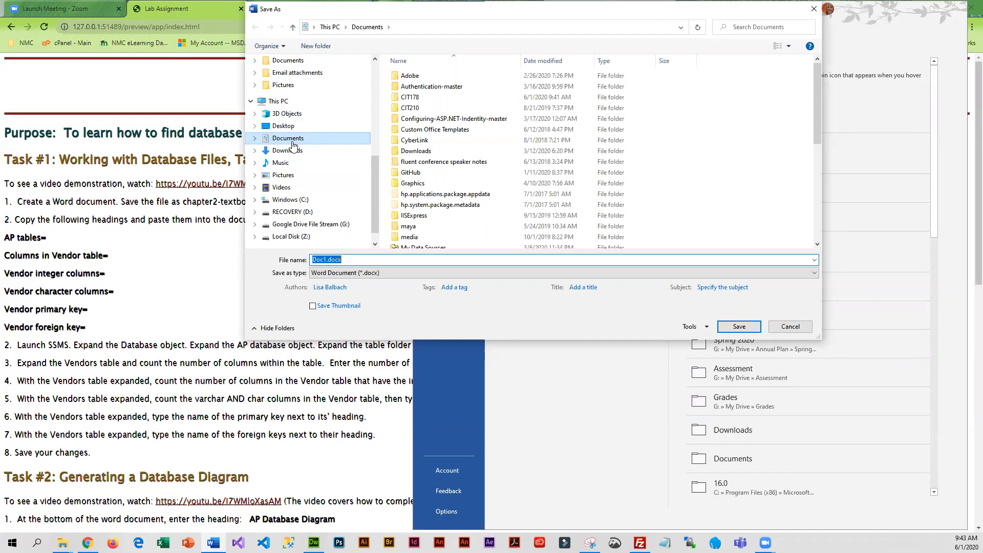
{"action": "left_click", "coordinate": [273, 138]}
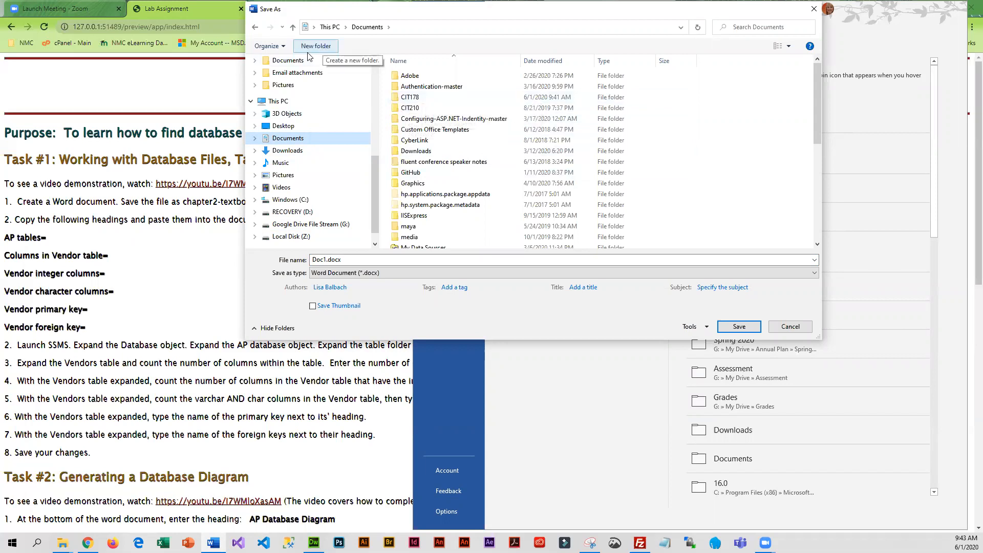
{"action": "left_click", "coordinate": [398, 100]}
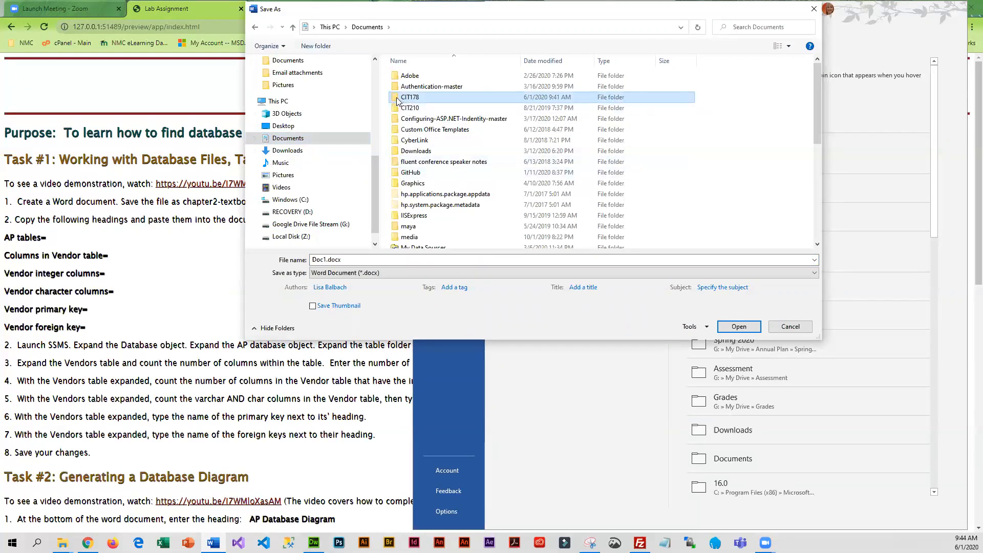
{"action": "double_click", "coordinate": [399, 100]}
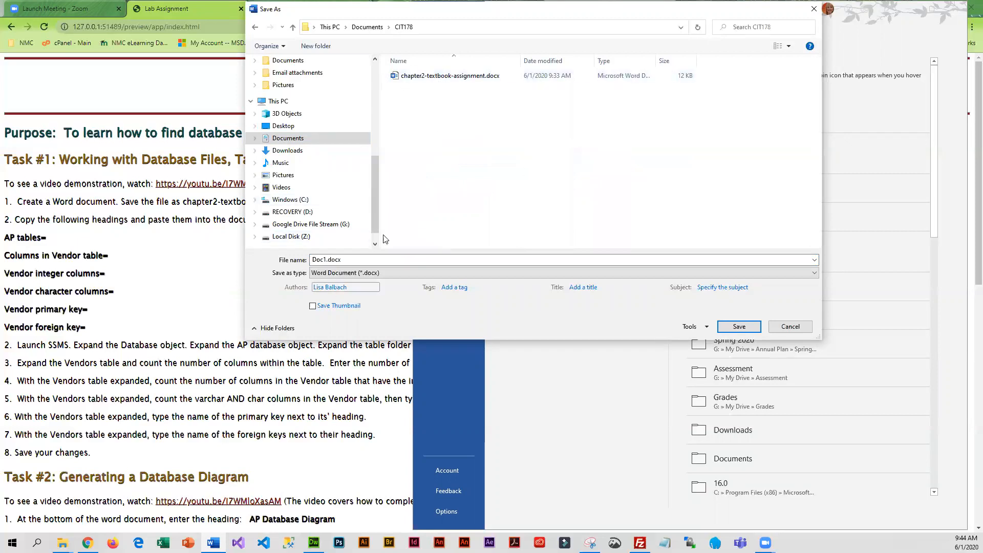
{"action": "left_click", "coordinate": [437, 76]}
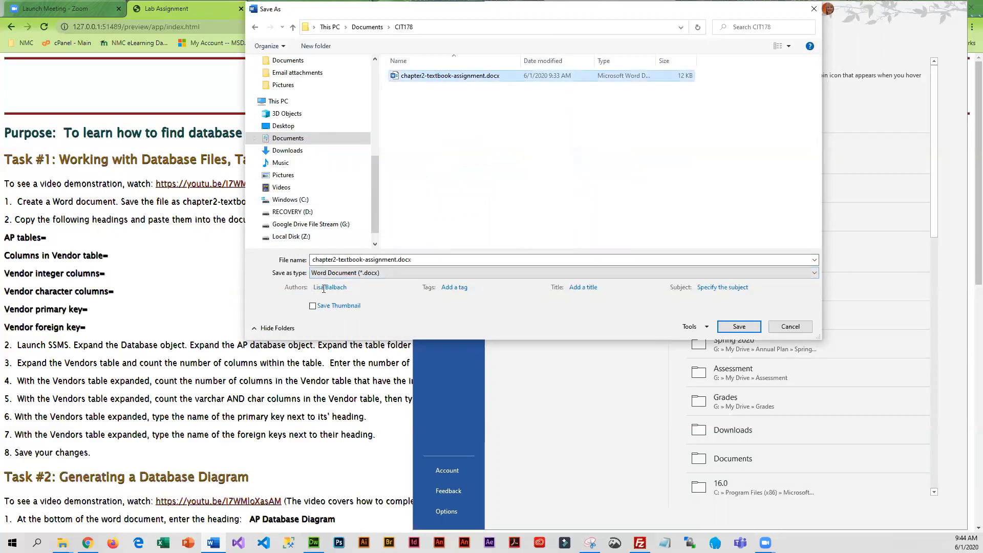
{"action": "left_click", "coordinate": [402, 259]}
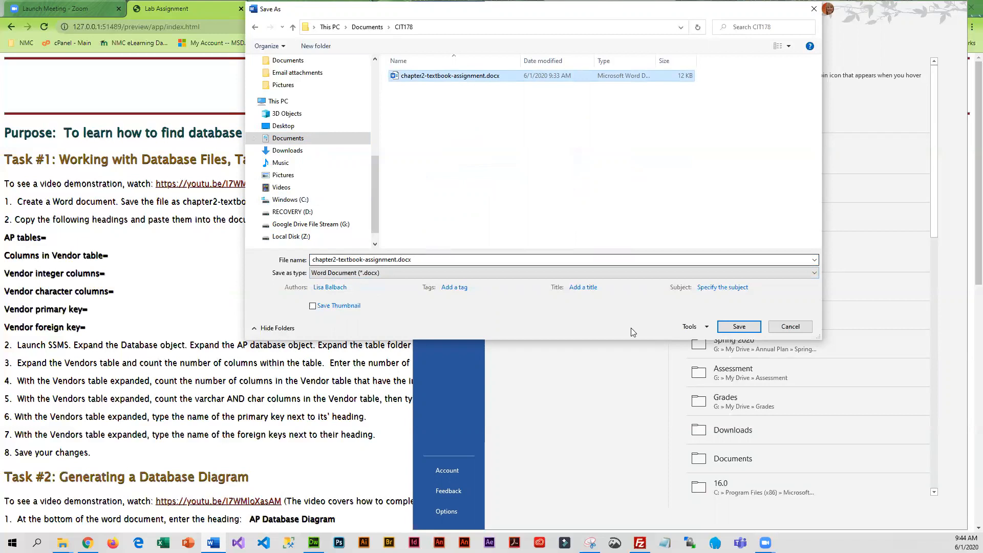
{"action": "left_click", "coordinate": [737, 326]}
{"action": "left_click", "coordinate": [684, 298]}
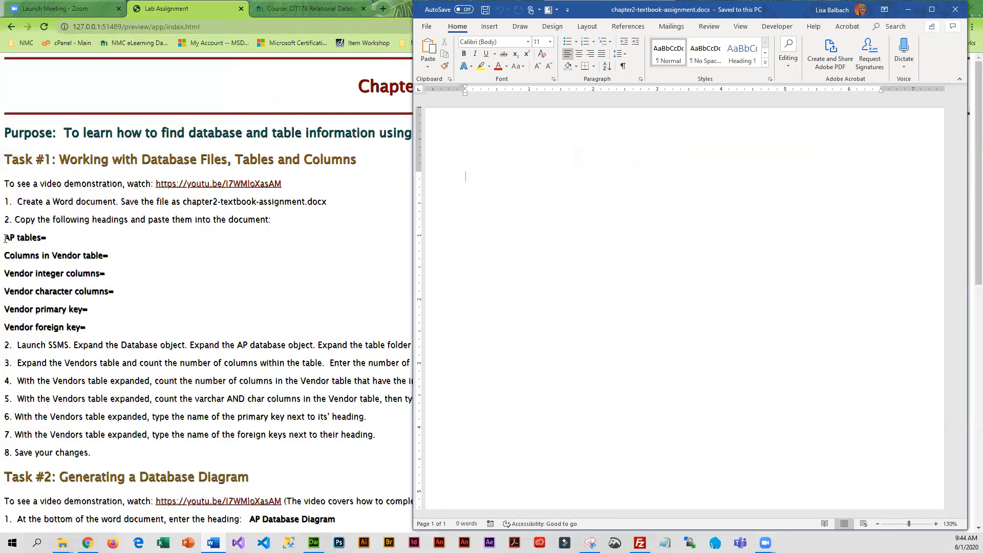
- Copy the six headings from "AP tables=" to "Vendor foreign key=" on the assignment page into the Word document
{"action": "left_click_drag", "start_coordinate": [4, 238], "coordinate": [90, 326]}
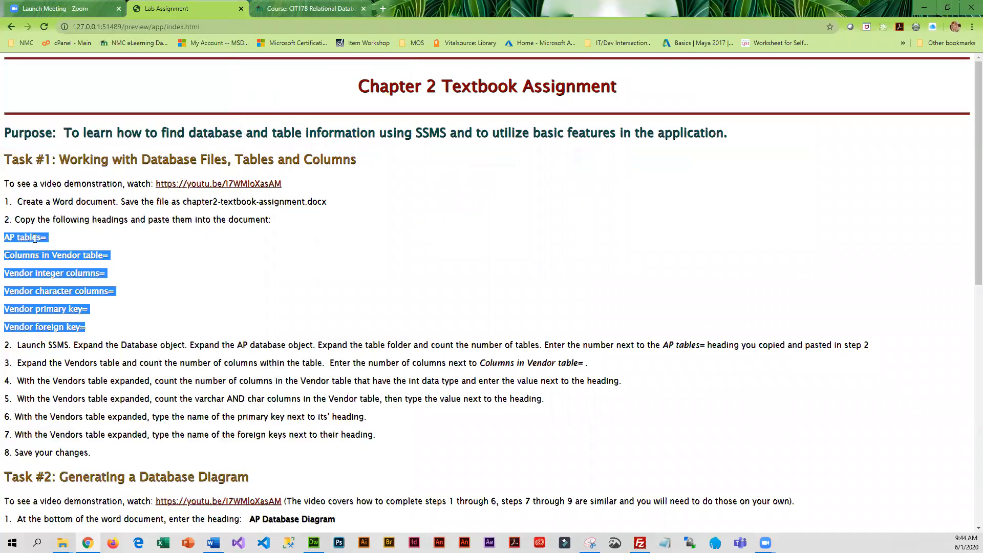
{"action": "right_click", "coordinate": [67, 328]}
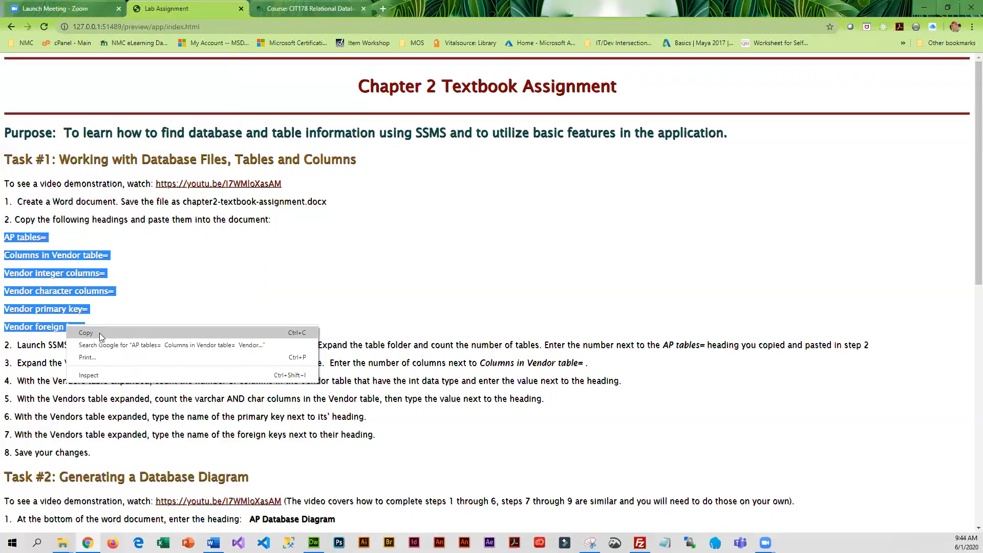
{"action": "left_click", "coordinate": [99, 333]}
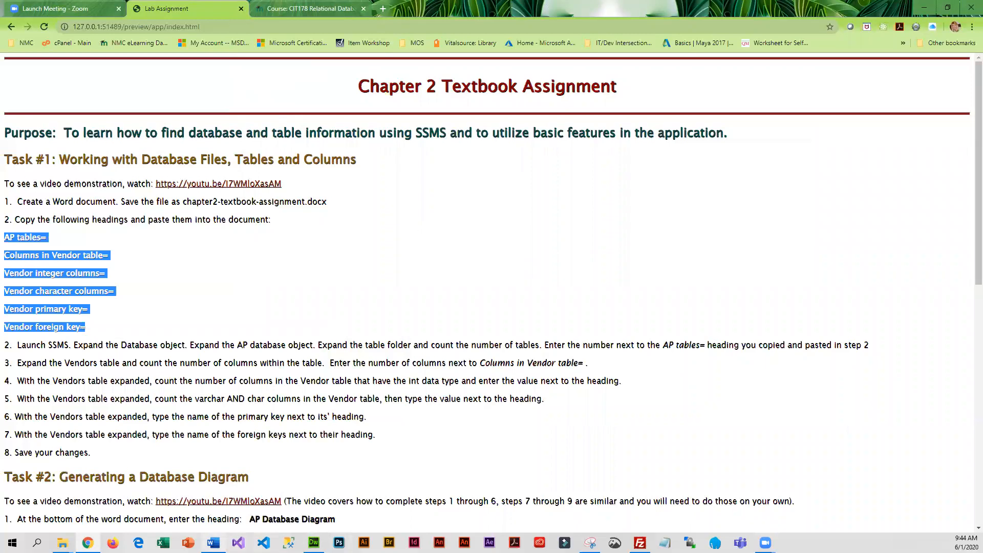
{"action": "mouse_move", "coordinate": [213, 543]}
{"action": "left_click", "coordinate": [215, 494]}
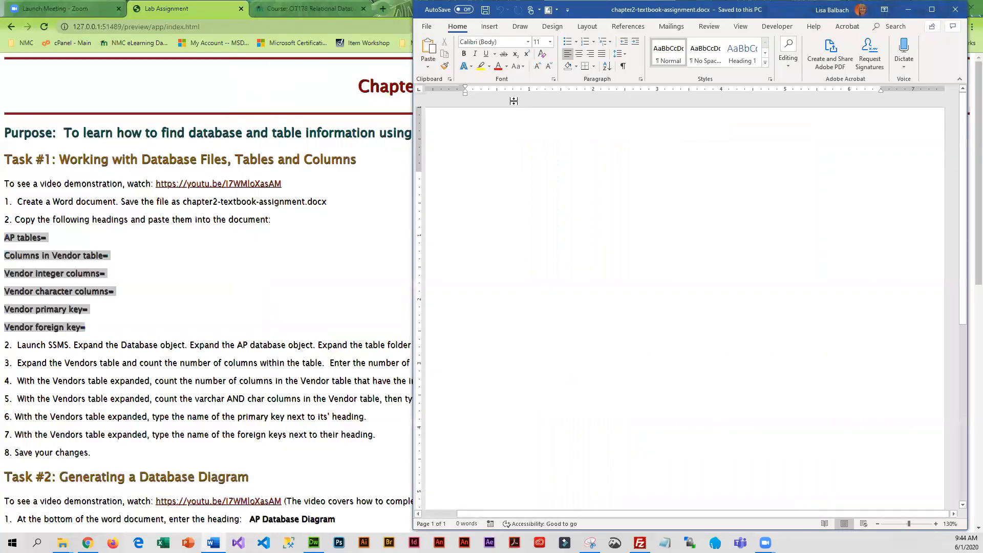
{"action": "right_click", "coordinate": [470, 179]}
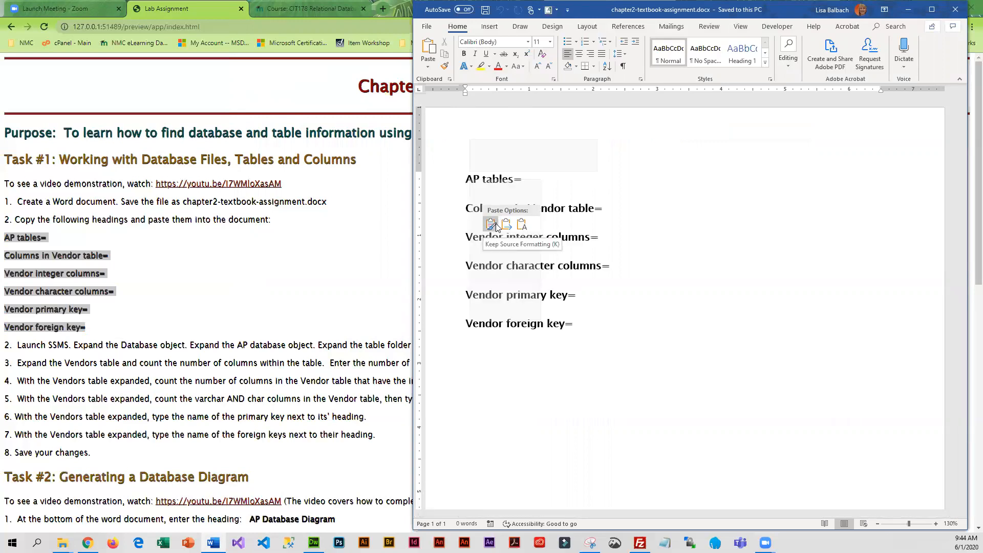
{"action": "left_click", "coordinate": [462, 175]}
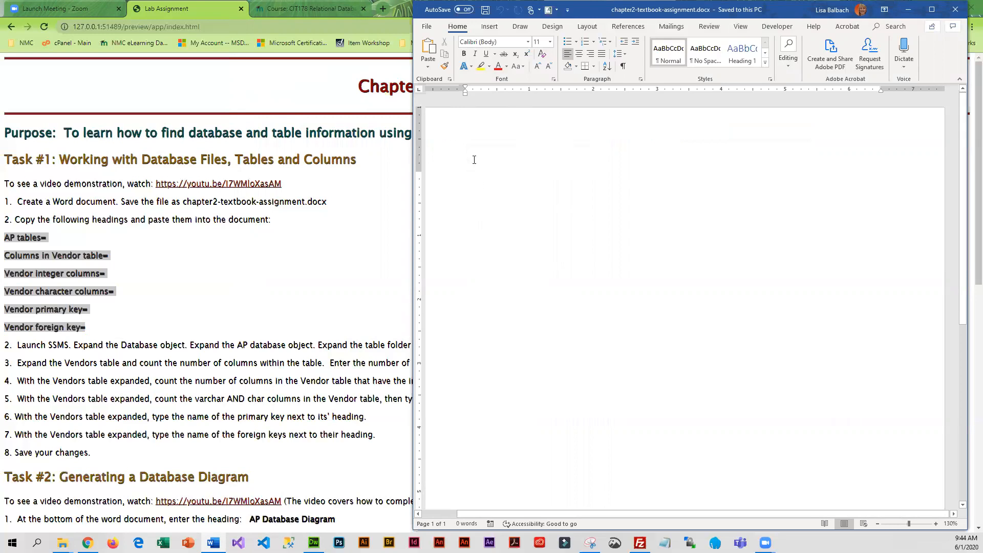
{"action": "left_click", "coordinate": [428, 47]}
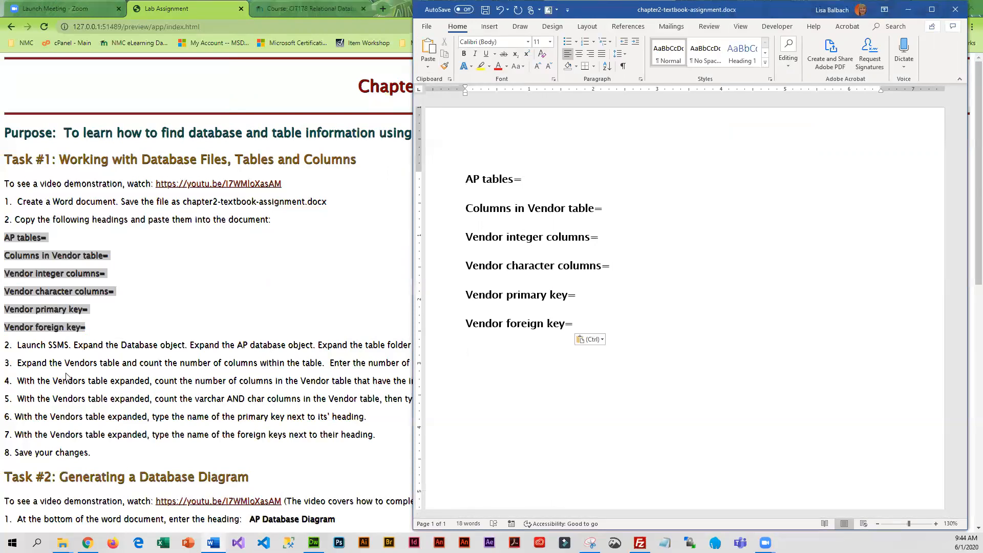
{"action": "left_click", "coordinate": [530, 179]}
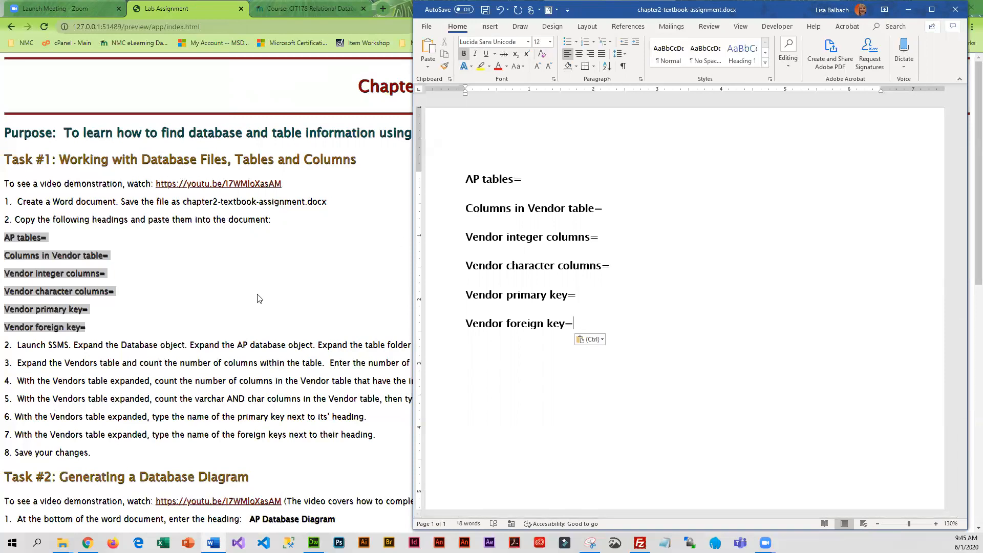
- Launch Microsoft SQL Server Management Studio 18 and connect to the local Database Engine server with Windows Authentication
{"action": "left_click", "coordinate": [22, 353]}
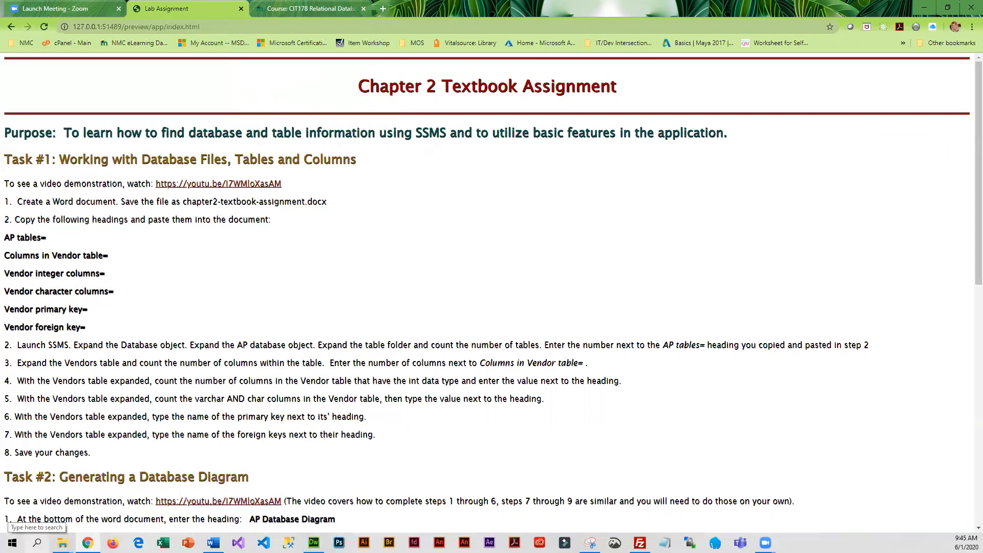
{"action": "left_click", "coordinate": [37, 543]}
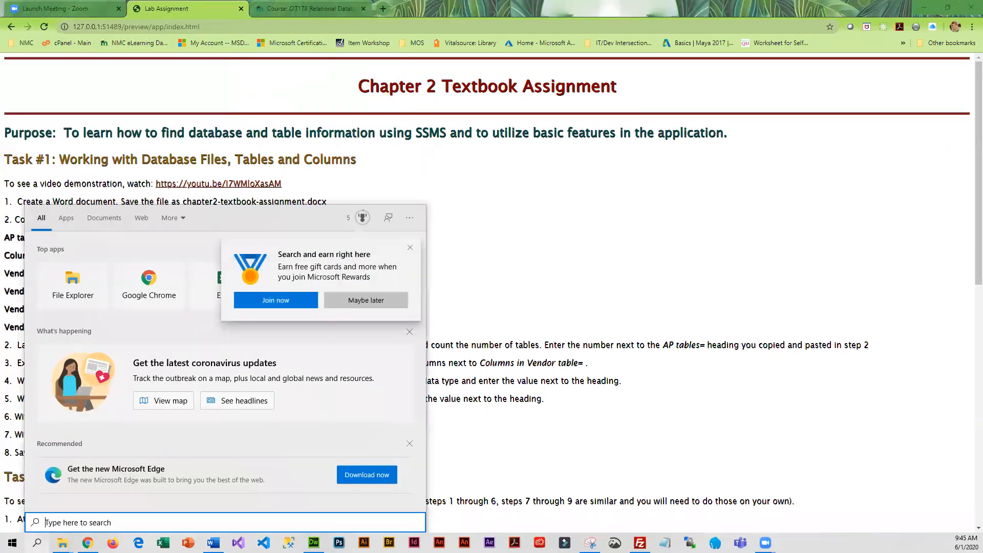
{"action": "type", "text": "SSMS"}
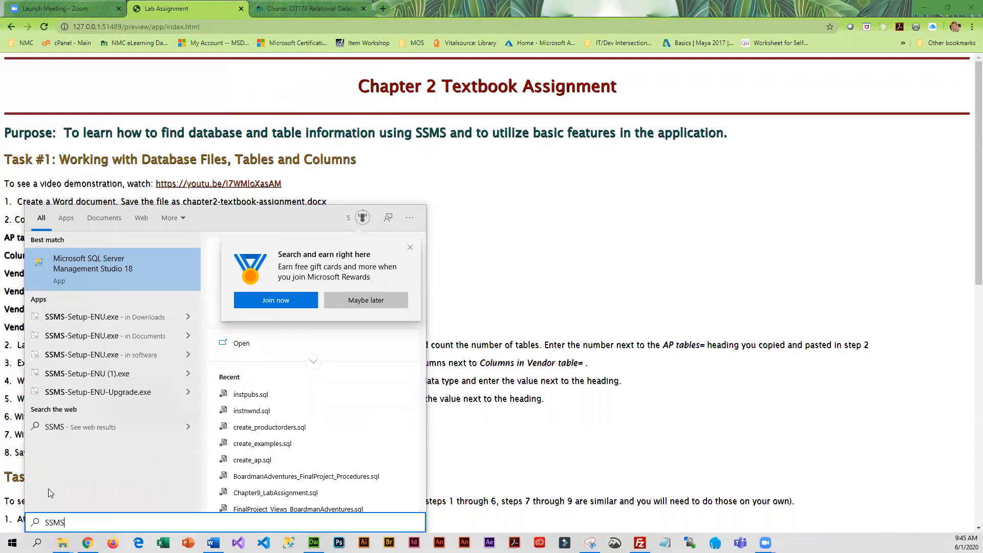
{"action": "right_click", "coordinate": [102, 256]}
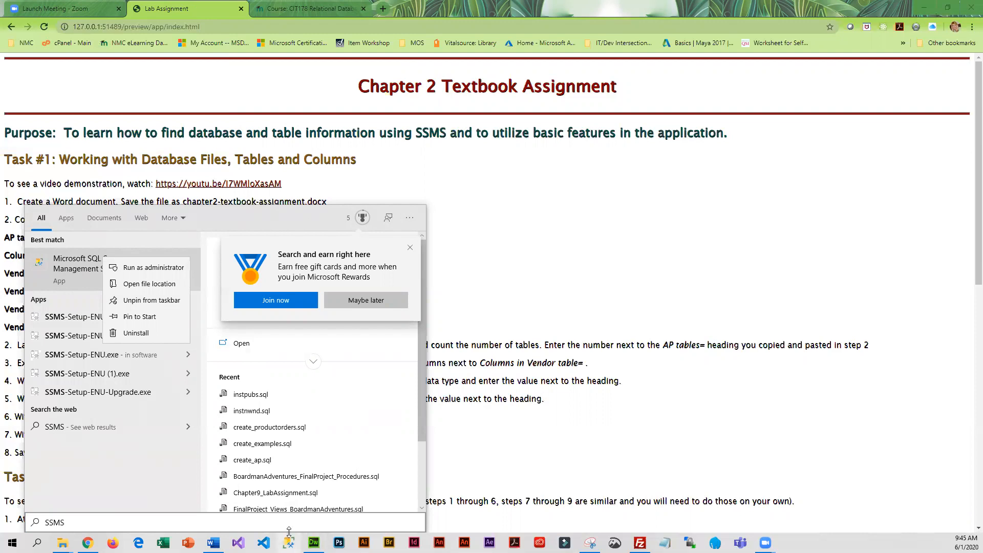
{"action": "left_click", "coordinate": [77, 261]}
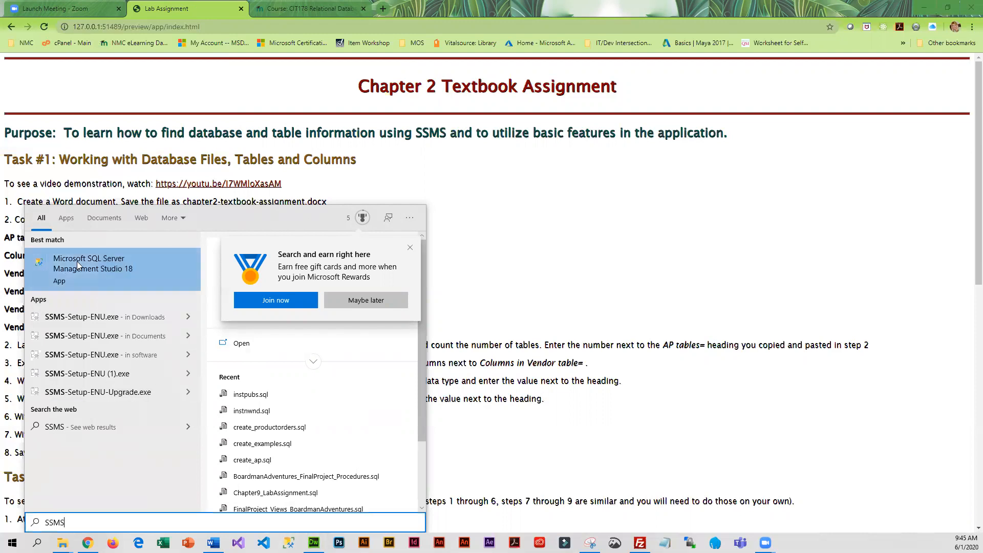
{"action": "left_click", "coordinate": [77, 261]}
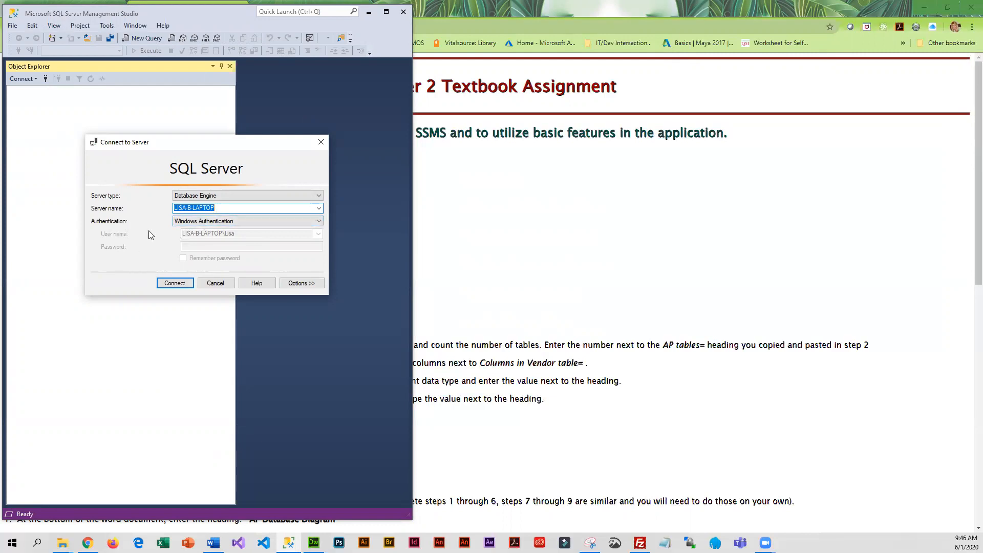
{"action": "left_click", "coordinate": [175, 285]}
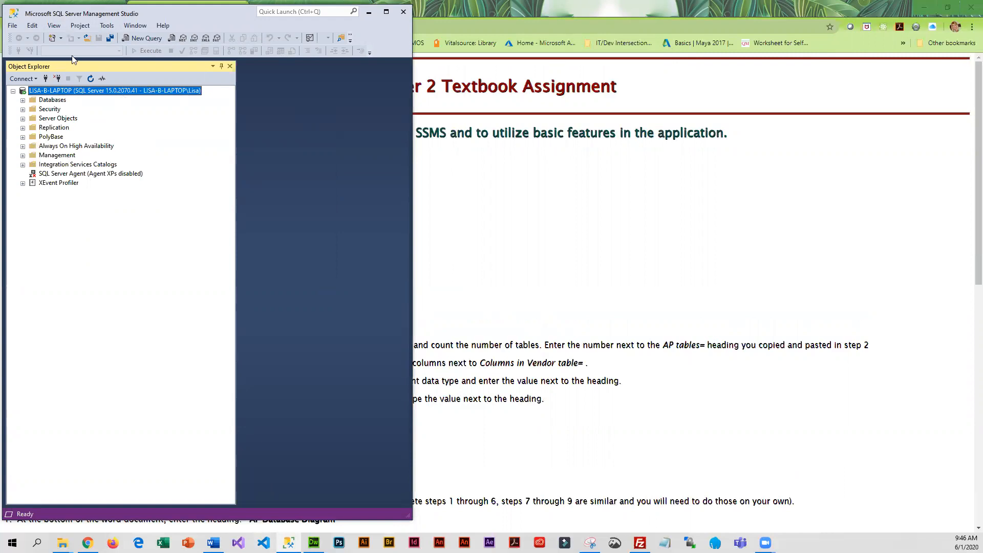
- Expand the server's Databases folder in Object Explorer
{"action": "left_click", "coordinate": [55, 25]}
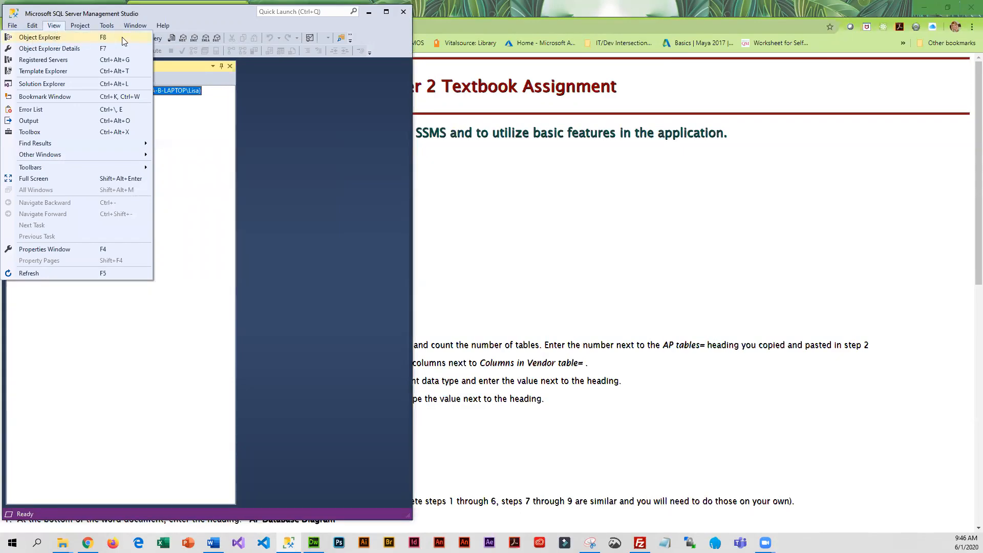
{"action": "left_click", "coordinate": [166, 69]}
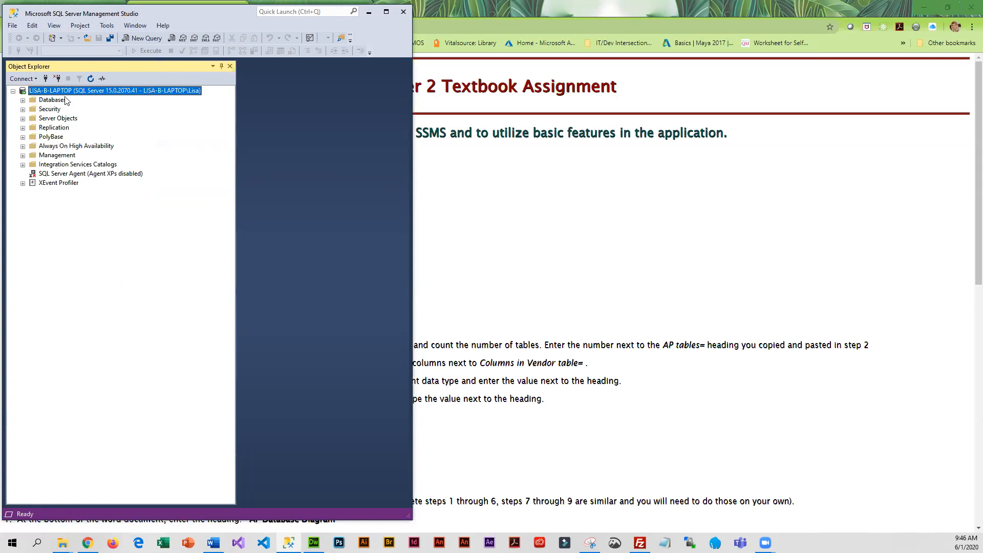
{"action": "left_click", "coordinate": [22, 101]}
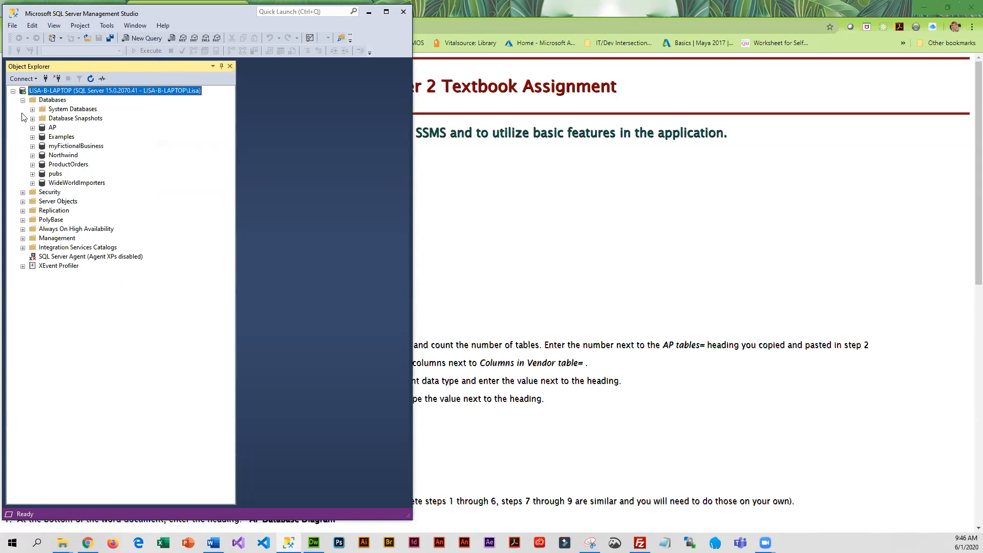
- Look through the user databases listed in Object Explorer, and expand the AP database and its Tables folder
{"action": "left_click", "coordinate": [53, 129]}
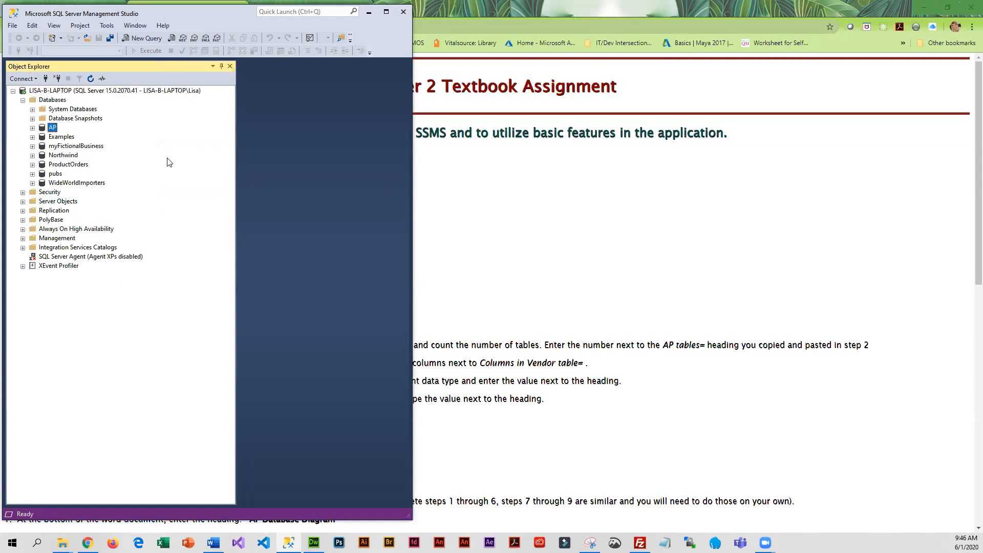
{"action": "left_click", "coordinate": [63, 137]}
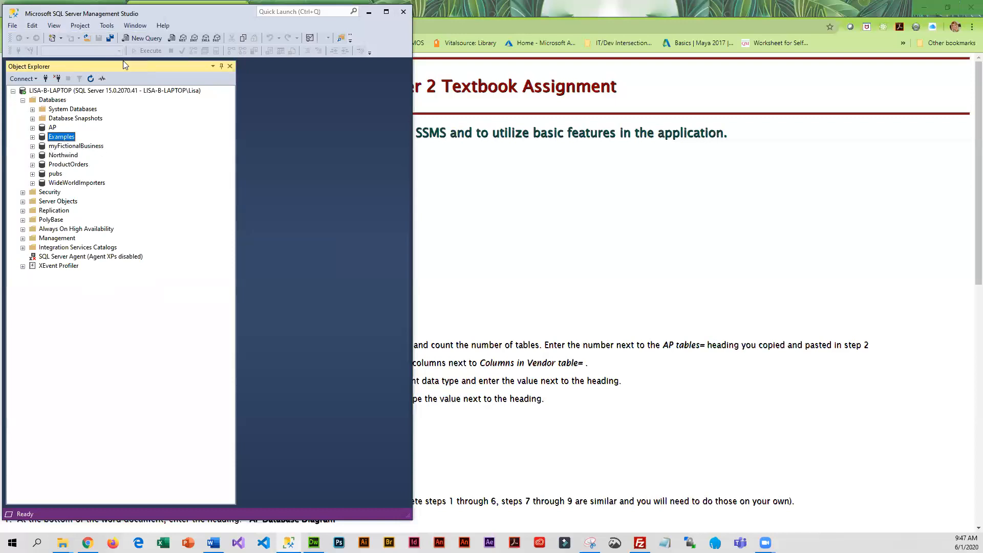
{"action": "left_click", "coordinate": [54, 155]}
{"action": "left_click", "coordinate": [72, 164]}
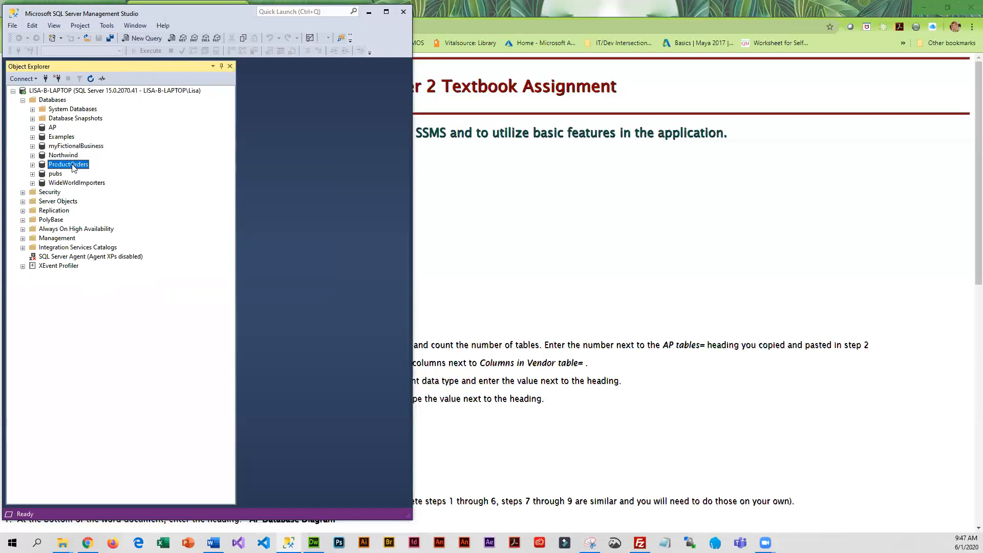
{"action": "left_click", "coordinate": [58, 175]}
{"action": "left_click", "coordinate": [79, 184]}
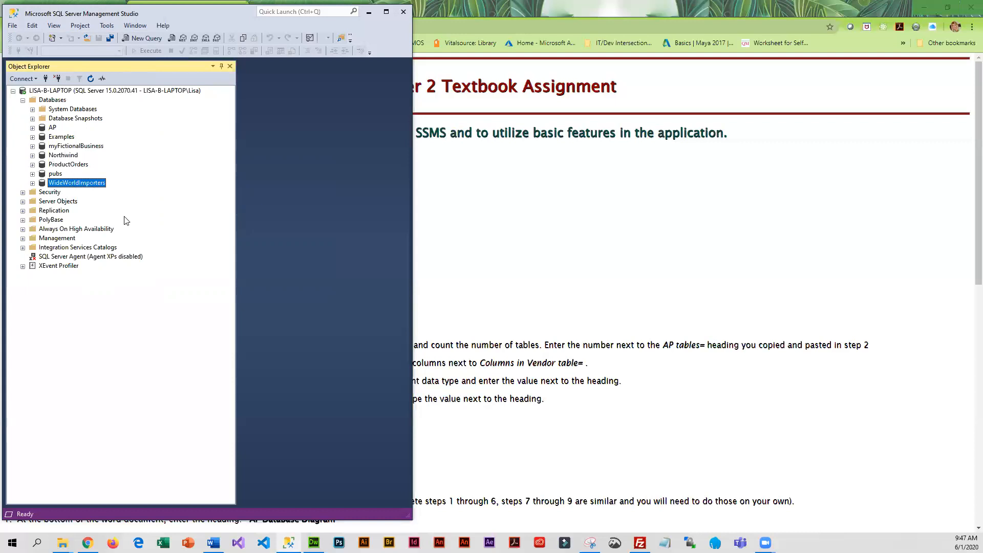
{"action": "left_click", "coordinate": [32, 128]}
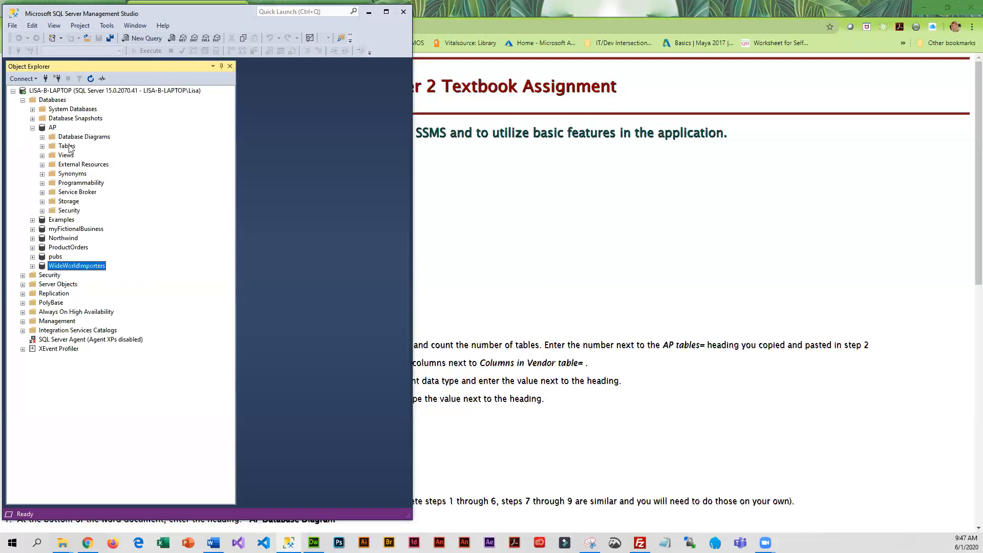
{"action": "left_click", "coordinate": [42, 147]}
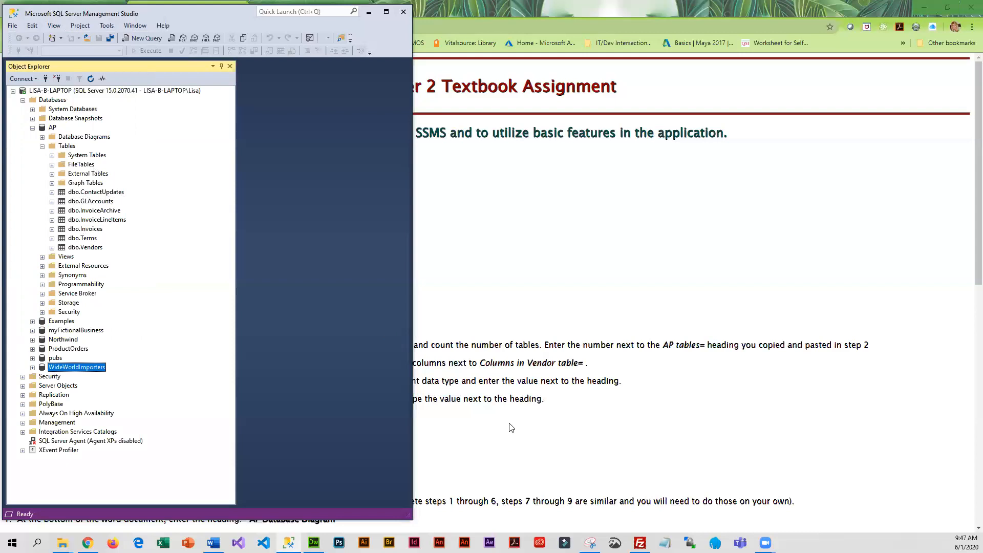
- Restore the assignment browser window to a smaller, narrower size and place it beside Management Studio, over the Word document
{"action": "left_click", "coordinate": [951, 9]}
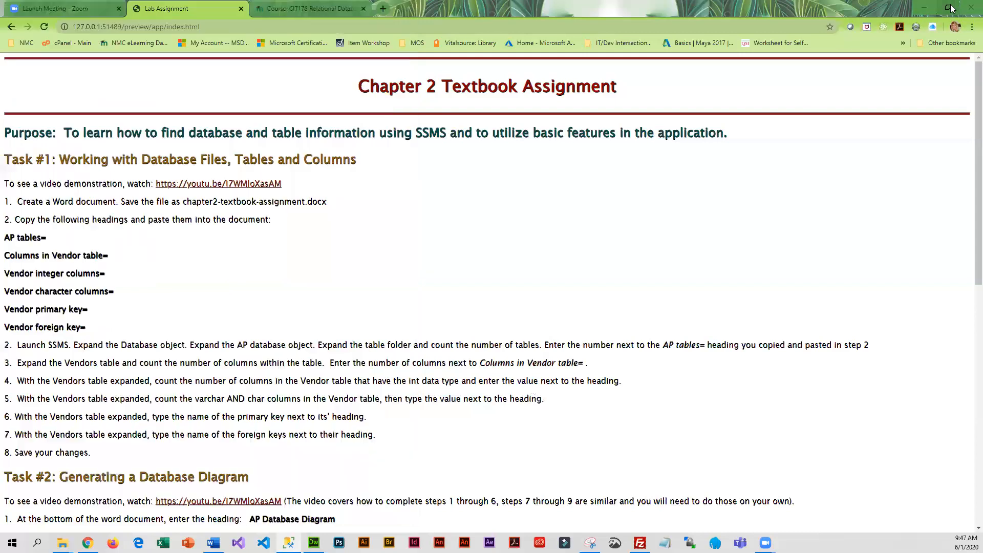
{"action": "left_click", "coordinate": [948, 8]}
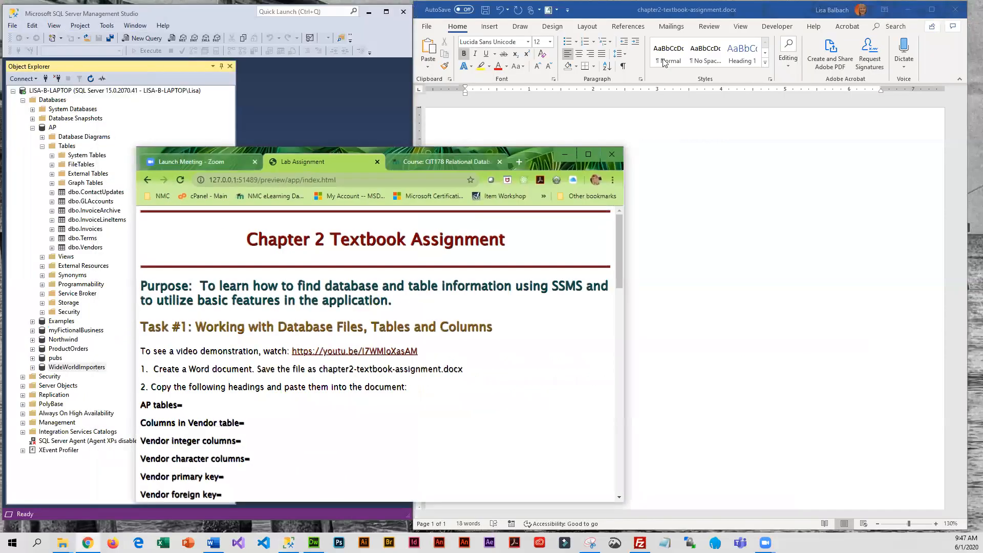
{"action": "double_click", "coordinate": [550, 147]}
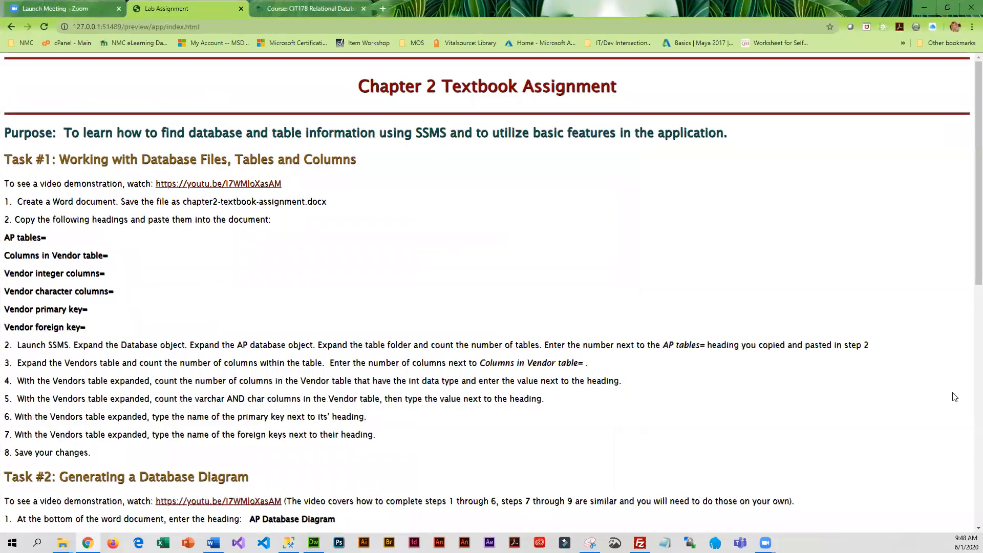
{"action": "left_click", "coordinate": [949, 7]}
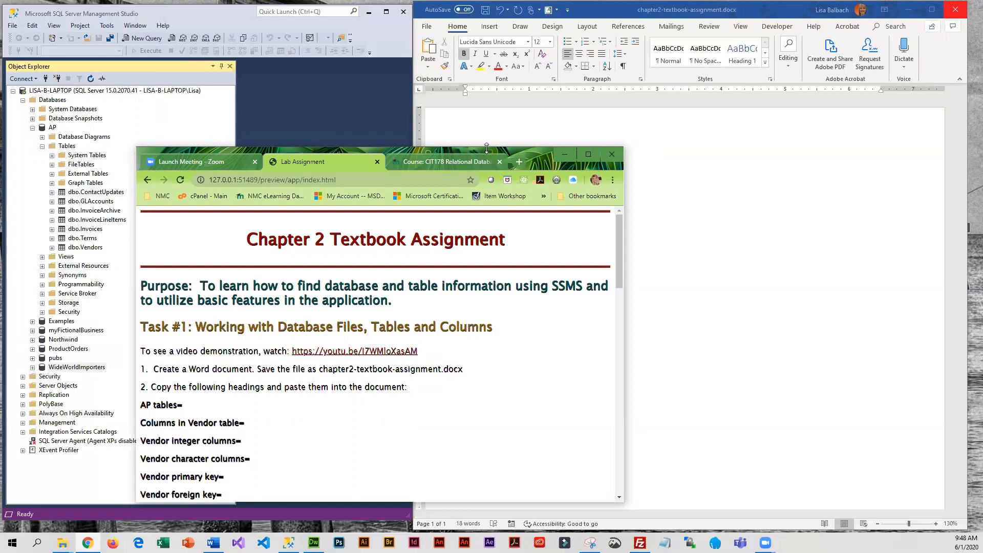
{"action": "left_click_drag", "start_coordinate": [486, 147], "coordinate": [486, 11]}
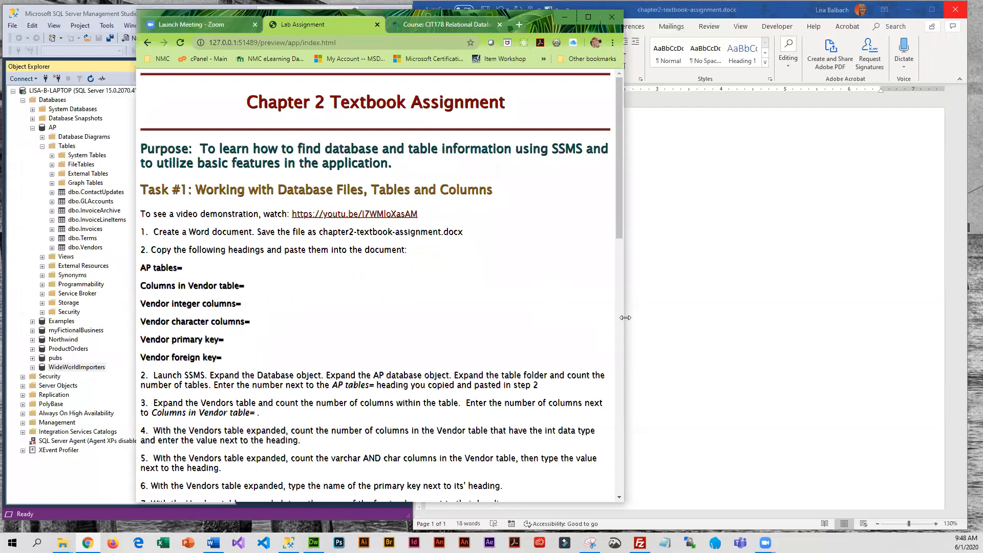
{"action": "left_click_drag", "start_coordinate": [625, 317], "coordinate": [561, 317]}
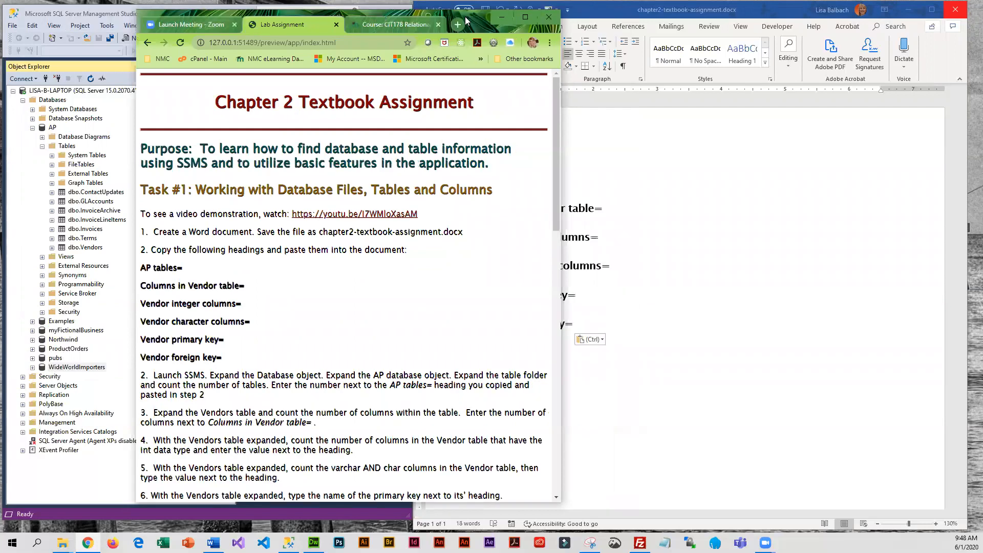
{"action": "left_click_drag", "start_coordinate": [471, 21], "coordinate": [748, 16]}
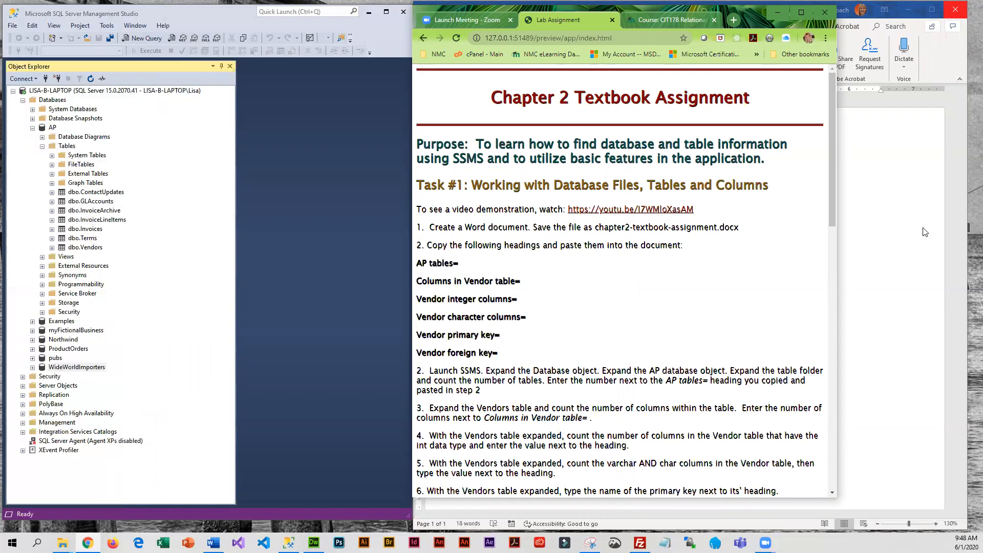
- Switch to the Word document and enter 7 after the "AP tables=" heading
{"action": "left_click", "coordinate": [896, 208]}
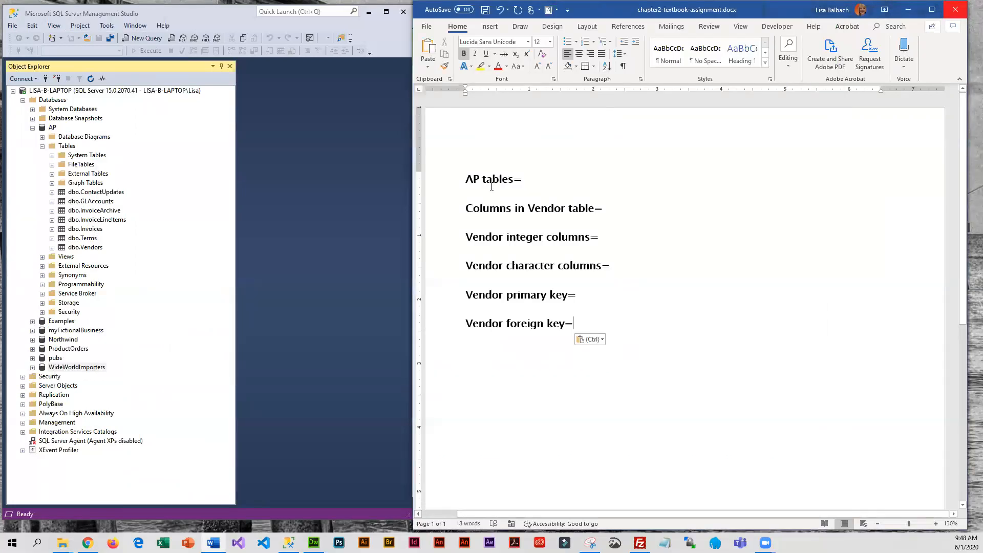
{"action": "left_click", "coordinate": [532, 183]}
{"action": "type", "text": "7"}
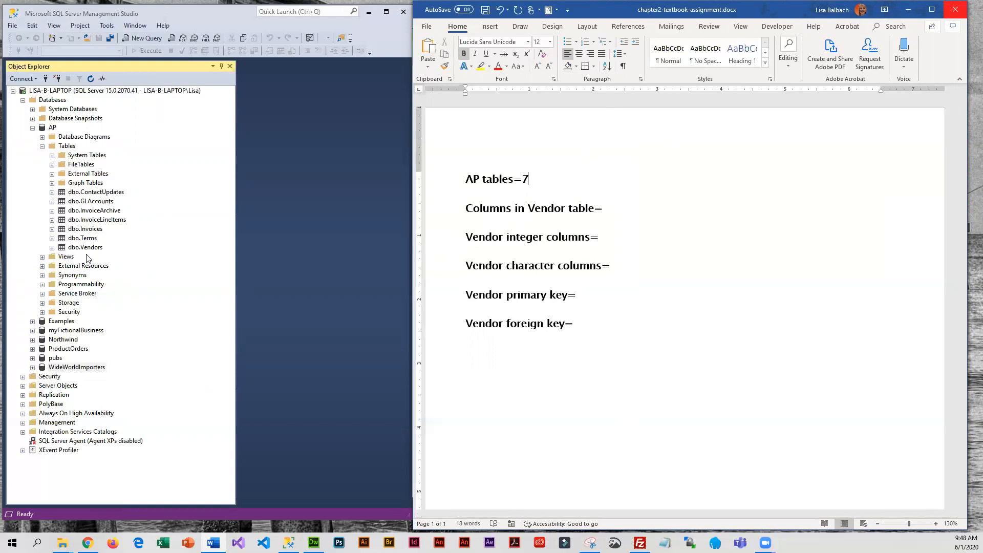
- Expand the dbo.Vendors table and its Columns folder in Management Studio, and go through the columns from VendorID to VendorCity
{"action": "left_click", "coordinate": [51, 248]}
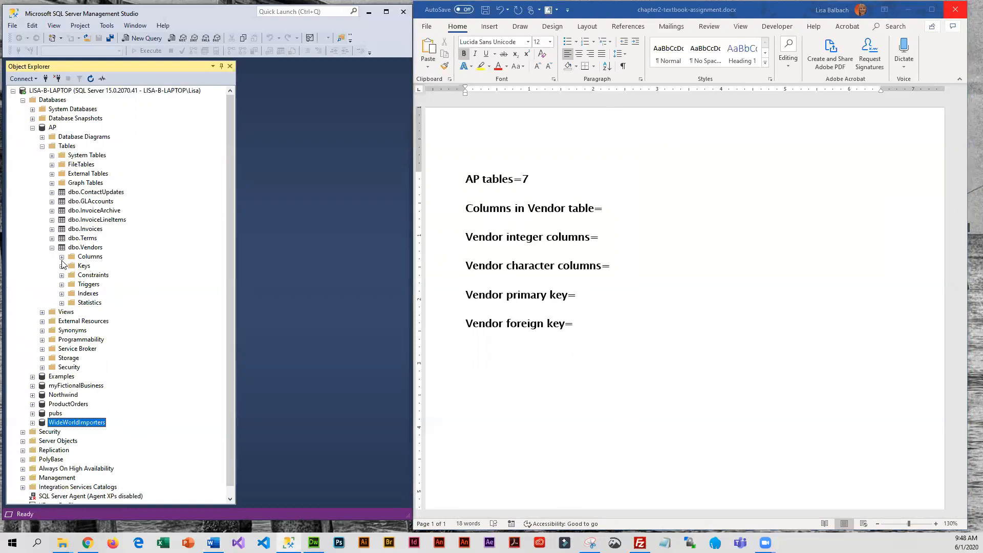
{"action": "left_click", "coordinate": [61, 257]}
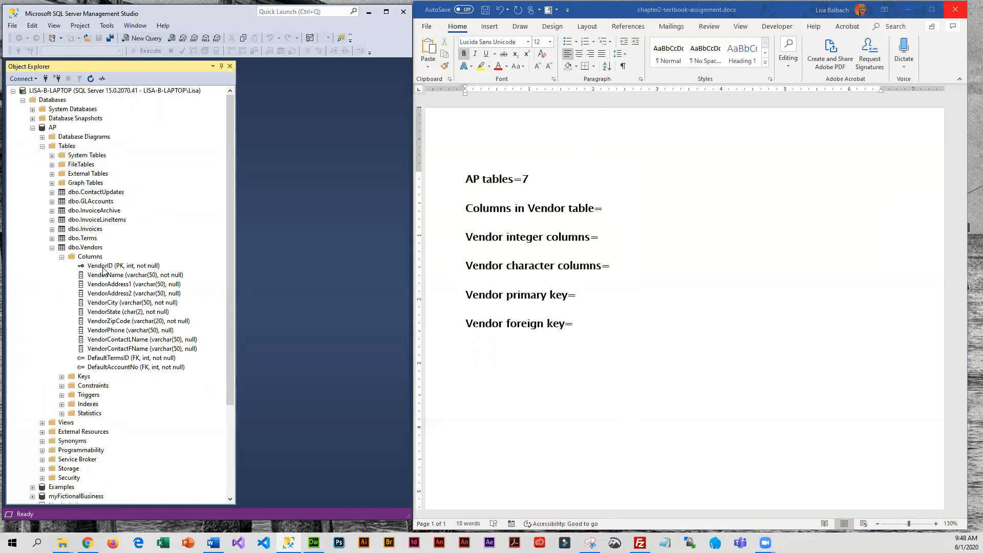
{"action": "left_click", "coordinate": [103, 267]}
{"action": "left_click", "coordinate": [103, 275]}
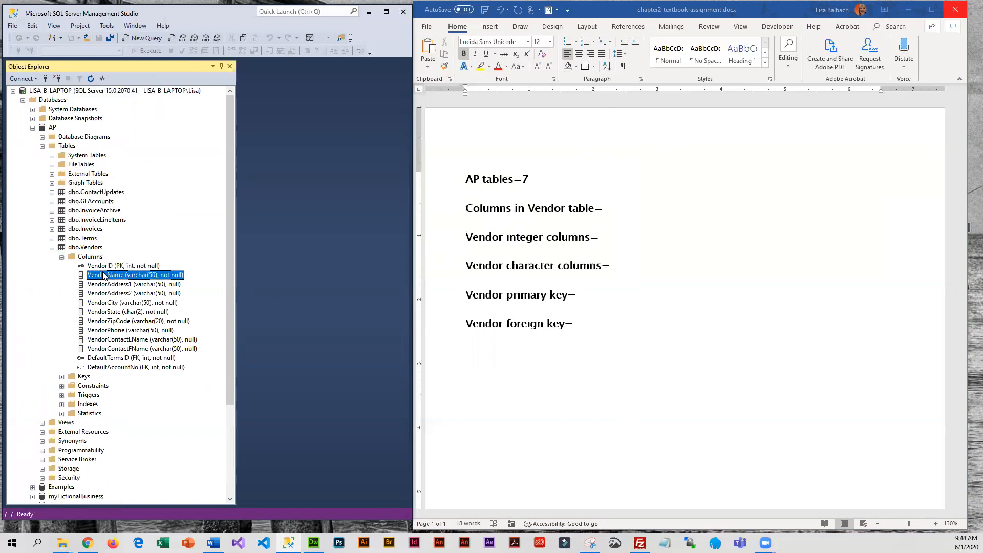
{"action": "left_click", "coordinate": [106, 285]}
{"action": "left_click", "coordinate": [108, 294]}
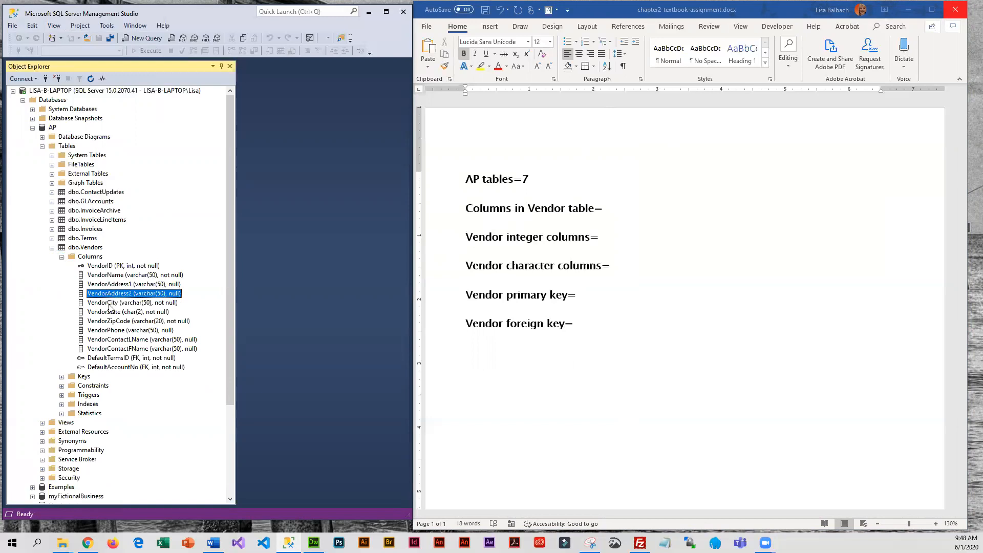
{"action": "left_click", "coordinate": [110, 303]}
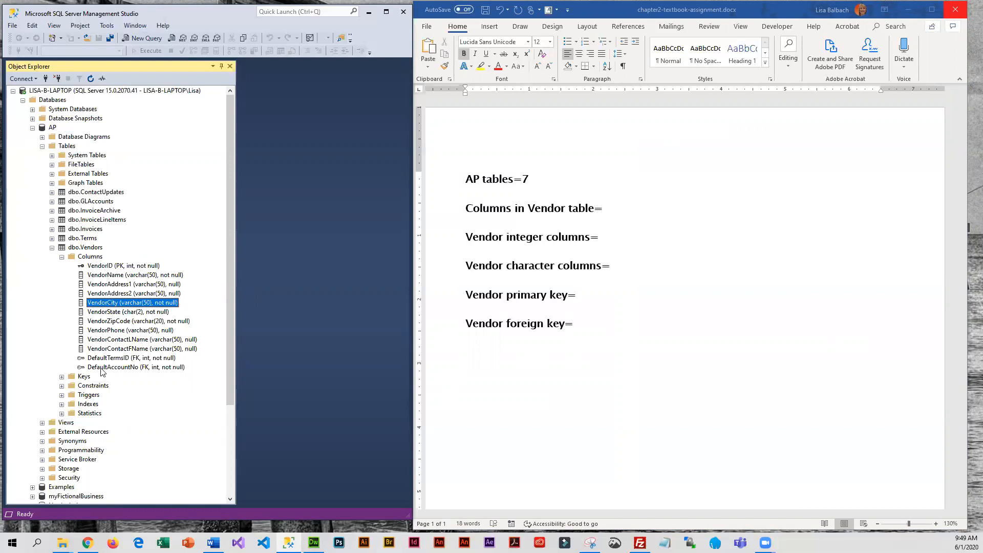
- Select the top 1000 rows of dbo.Vendors, widen Management Studio to view all result columns, and narrow it again beside Word
{"action": "left_click", "coordinate": [89, 249]}
{"action": "right_click", "coordinate": [89, 249]}
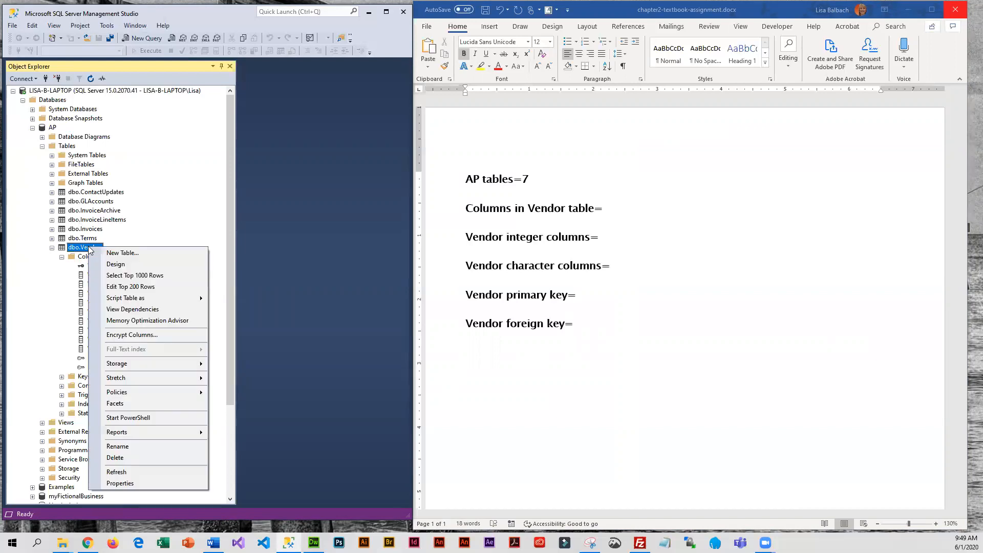
{"action": "left_click", "coordinate": [158, 277]}
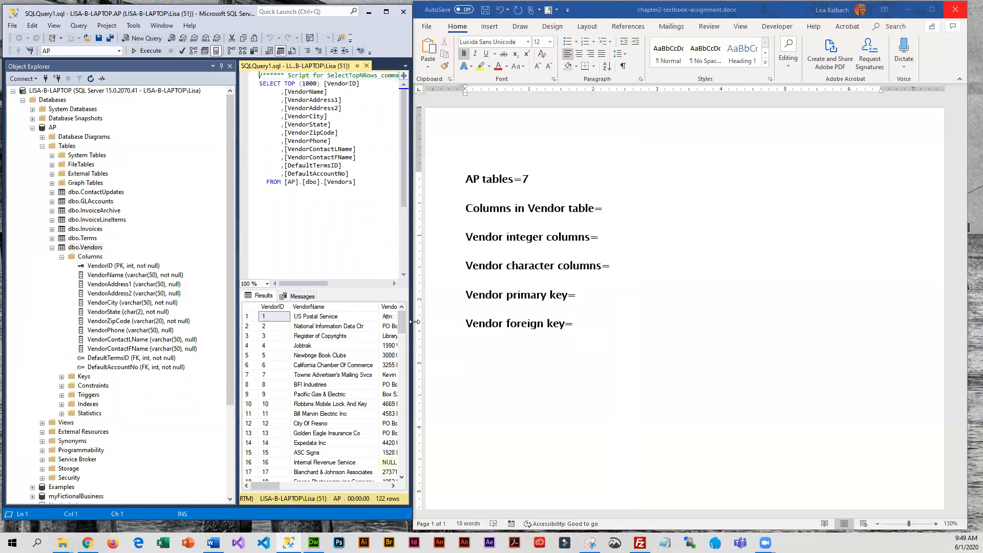
{"action": "left_click_drag", "start_coordinate": [414, 322], "coordinate": [917, 322]}
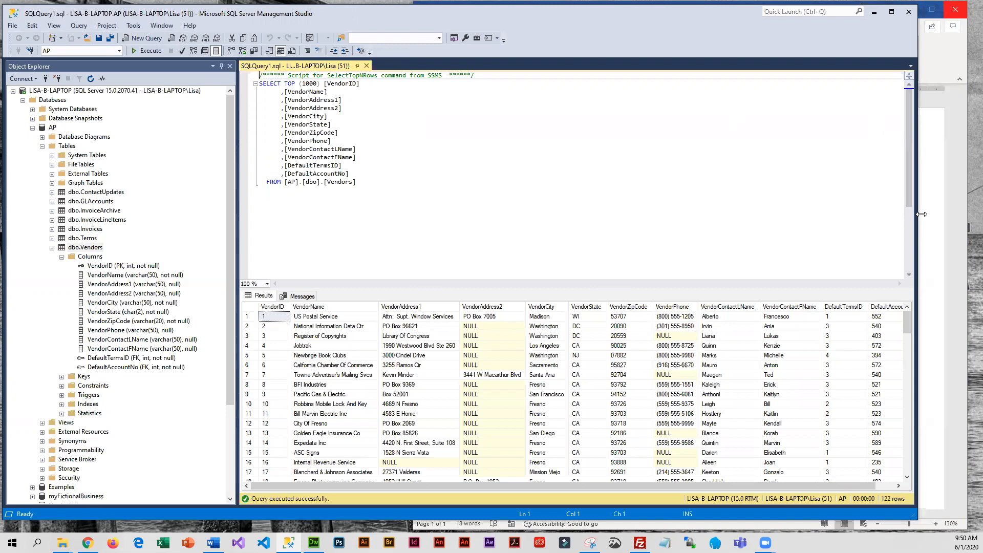
{"action": "left_click_drag", "start_coordinate": [922, 214], "coordinate": [421, 269]}
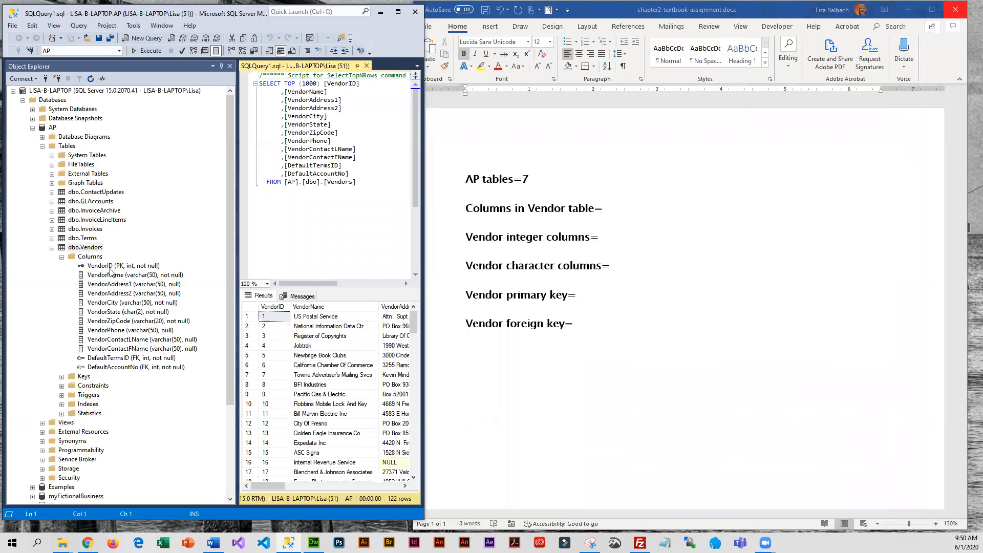
- Examine the VendorID primary key column and its values throughout the Vendors query results
{"action": "left_click", "coordinate": [83, 267]}
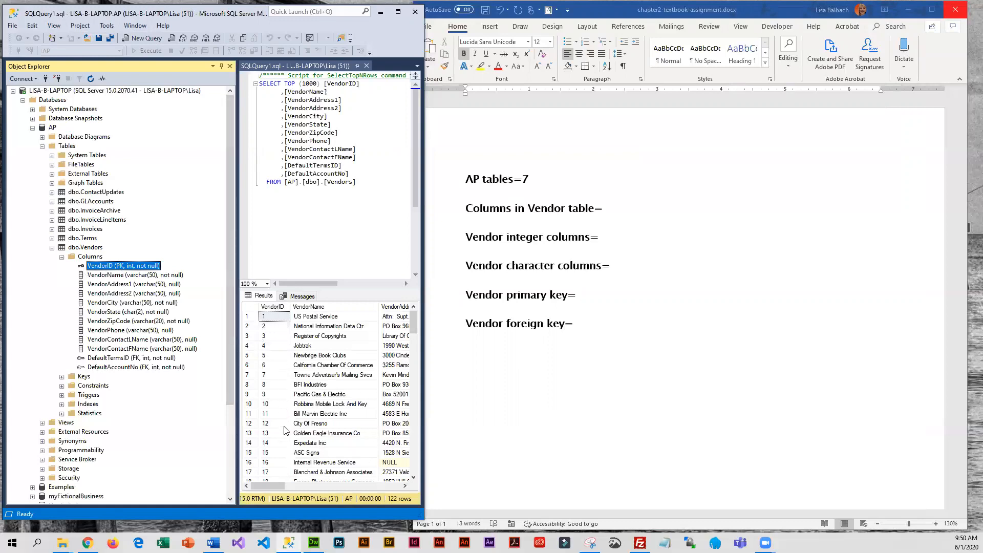
{"action": "scroll", "coordinate": [285, 430], "scroll_direction": "down", "scroll_amount": 6}
{"action": "scroll", "coordinate": [284, 430], "scroll_direction": "down", "scroll_amount": 20}
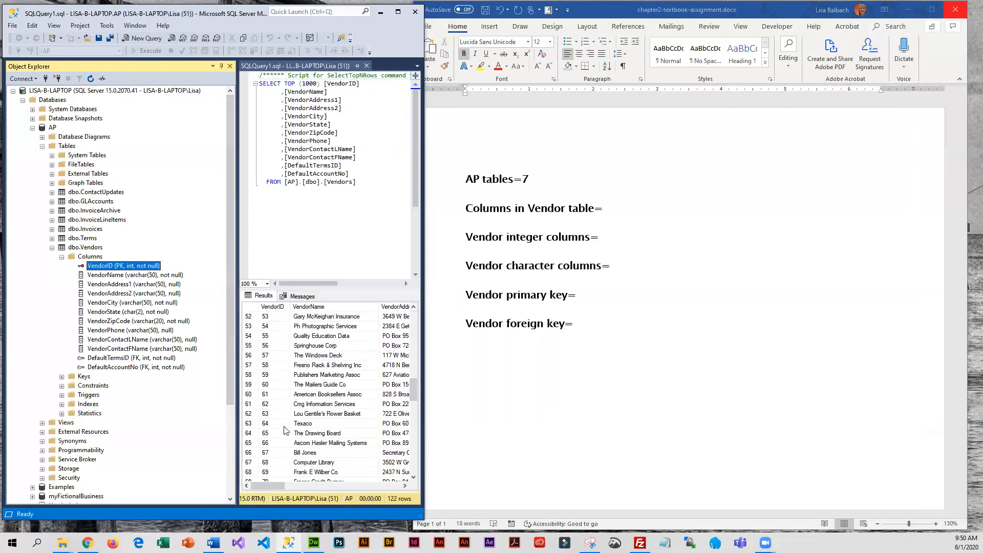
{"action": "scroll", "coordinate": [282, 442], "scroll_direction": "down", "scroll_amount": 8}
{"action": "scroll", "coordinate": [284, 440], "scroll_direction": "up", "scroll_amount": 8}
{"action": "scroll", "coordinate": [286, 431], "scroll_direction": "up", "scroll_amount": 20}
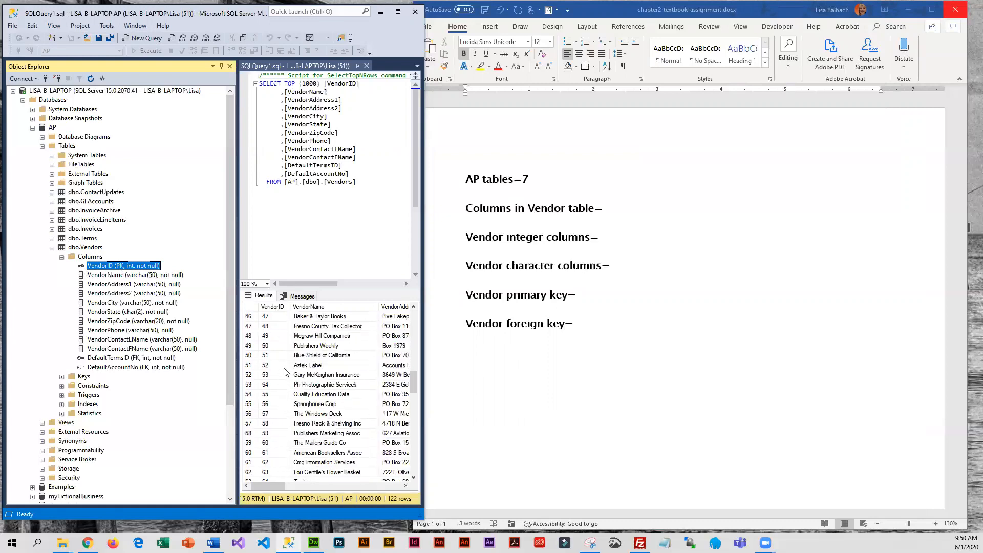
{"action": "scroll", "coordinate": [282, 354], "scroll_direction": "up", "scroll_amount": 7}
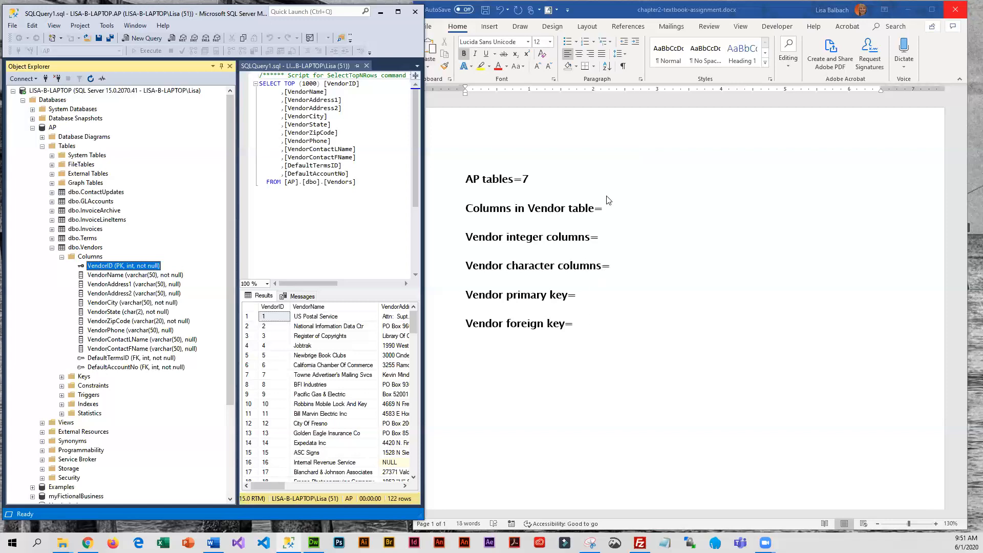
- Enter 12 after the "Columns in Vendor table=" heading in the Word document
{"action": "left_click", "coordinate": [610, 210]}
{"action": "double_click", "coordinate": [611, 211]}
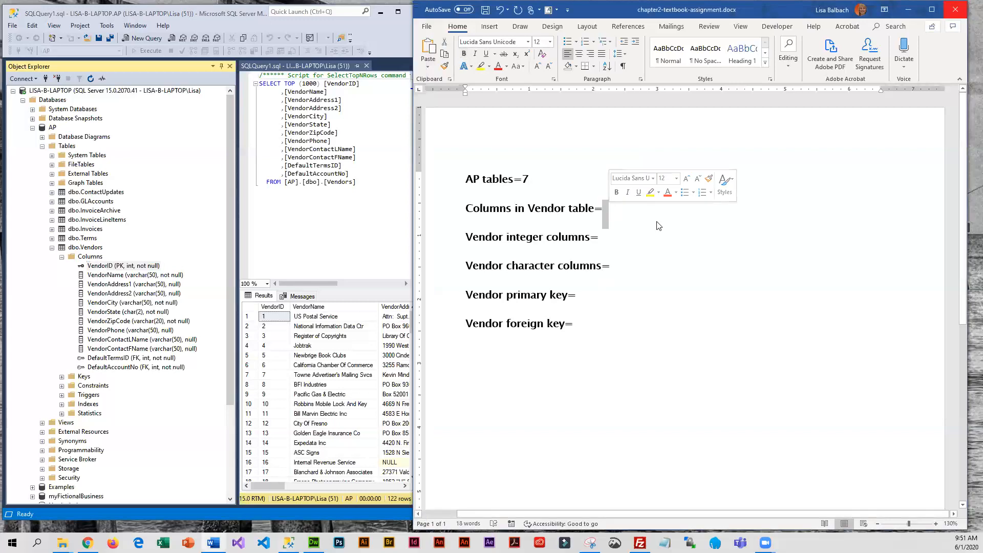
{"action": "left_click", "coordinate": [613, 208]}
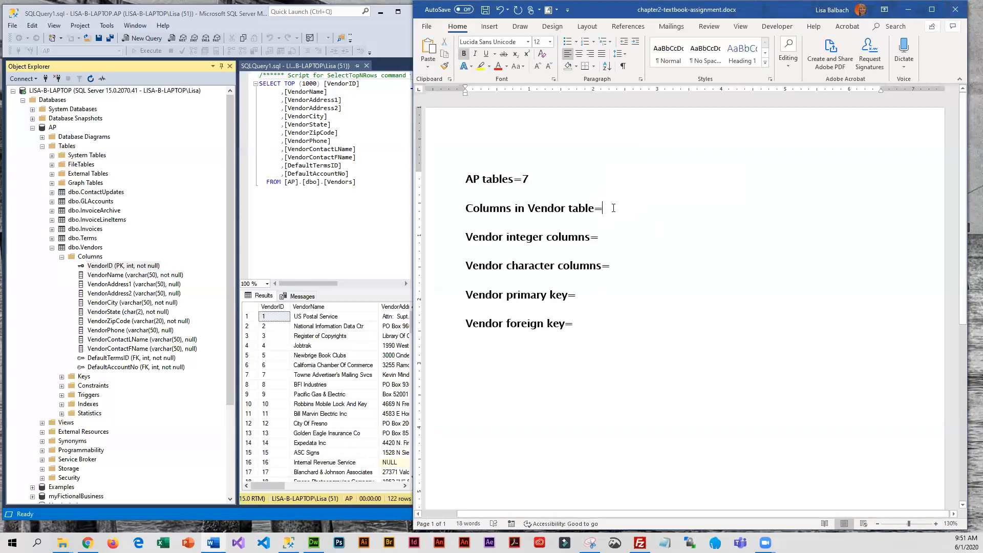
{"action": "type", "text": "12"}
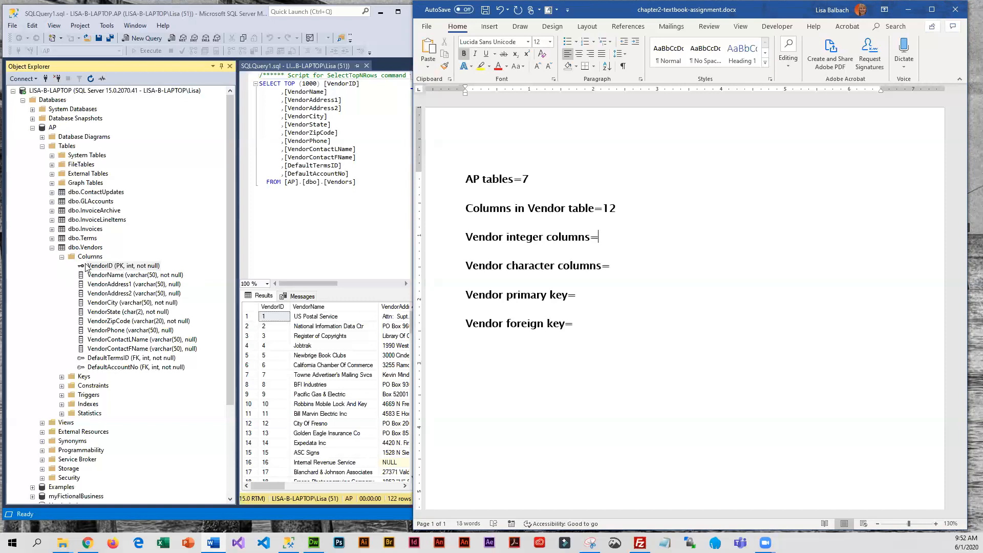
- Examine the data types of the Vendors columns in Management Studio, comparing the key columns with VendorName and VendorState
{"action": "left_click", "coordinate": [136, 358]}
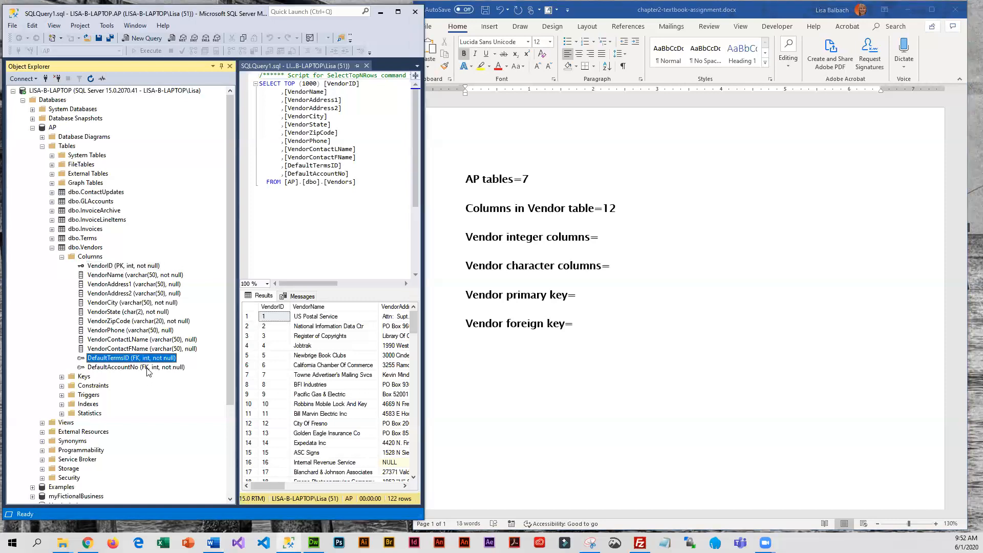
{"action": "left_click", "coordinate": [147, 367]}
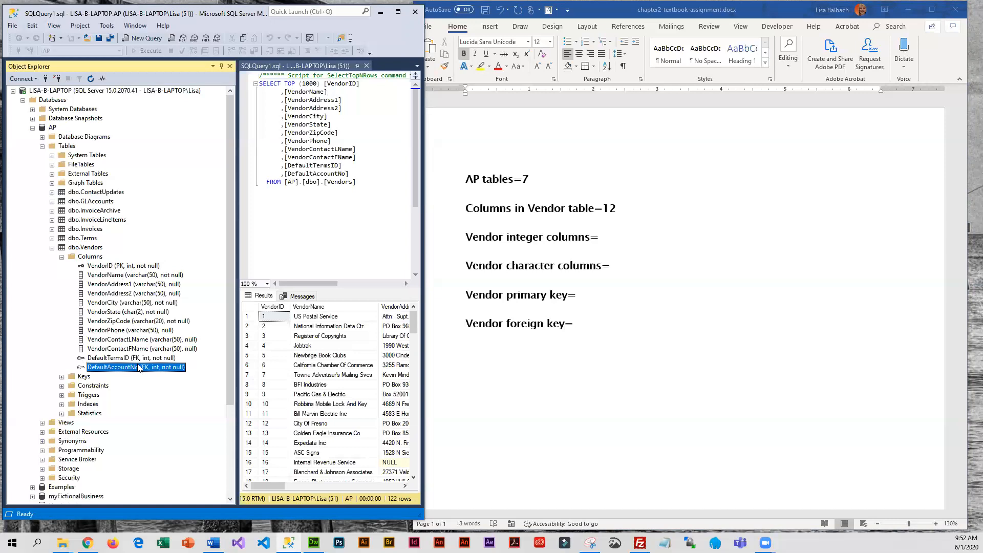
{"action": "left_click", "coordinate": [124, 266]}
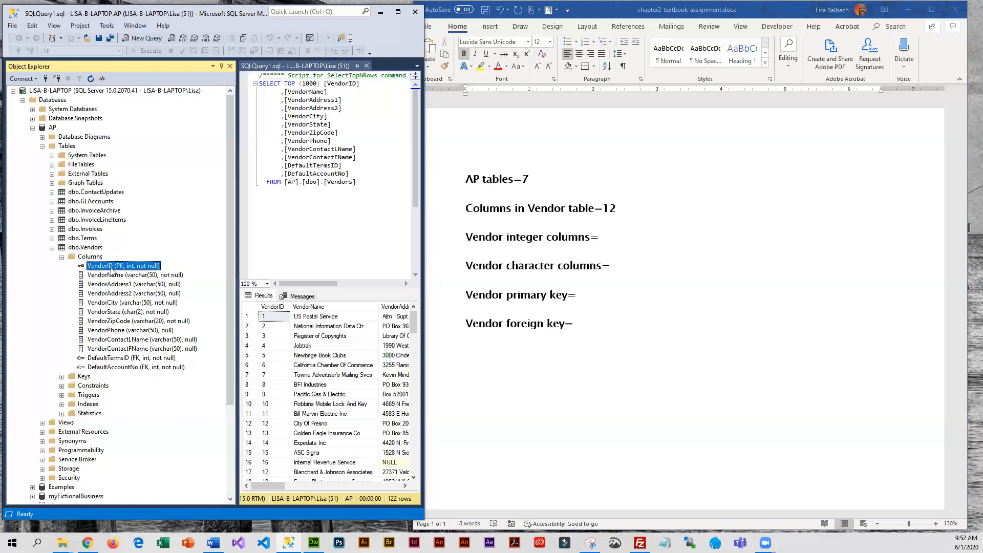
{"action": "left_click", "coordinate": [139, 276]}
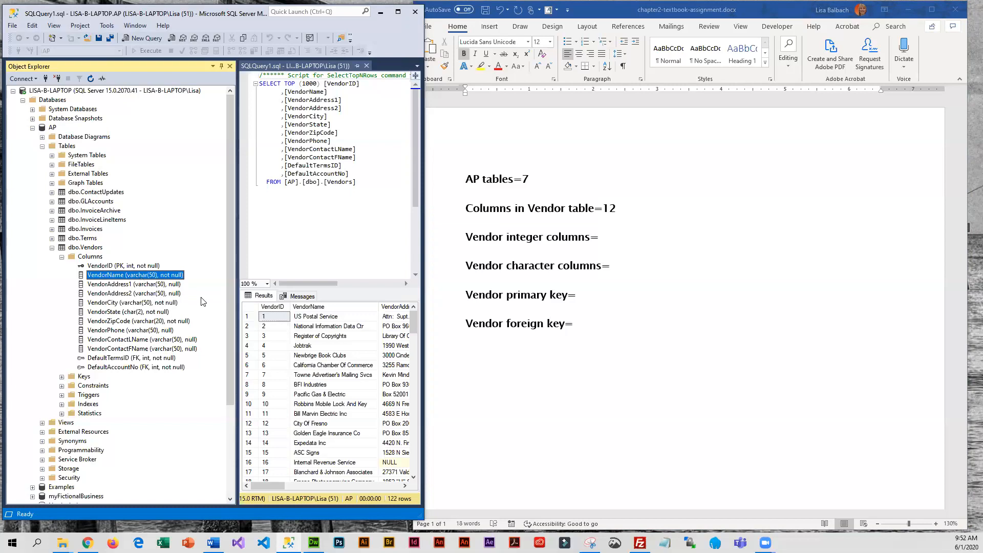
{"action": "left_click", "coordinate": [138, 313]}
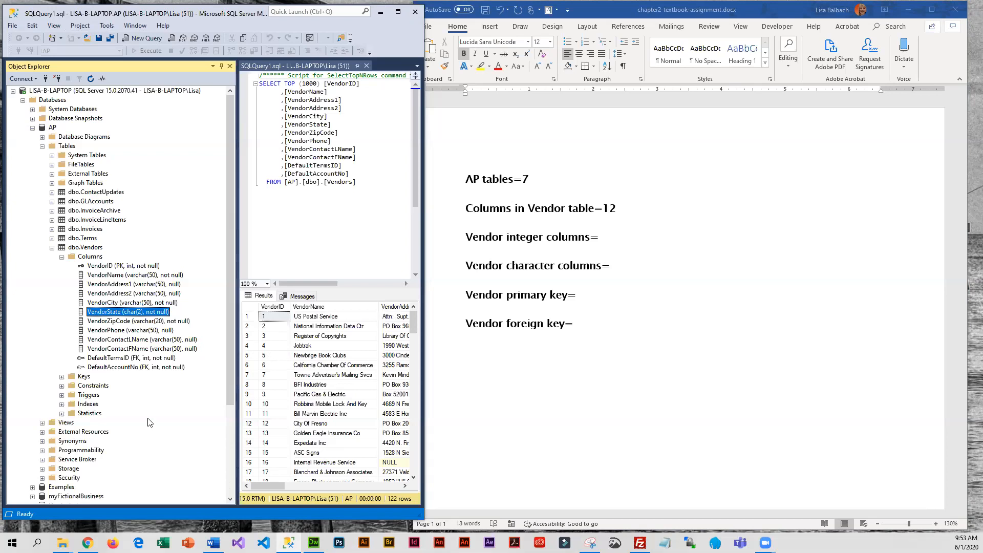
{"action": "left_click", "coordinate": [153, 360]}
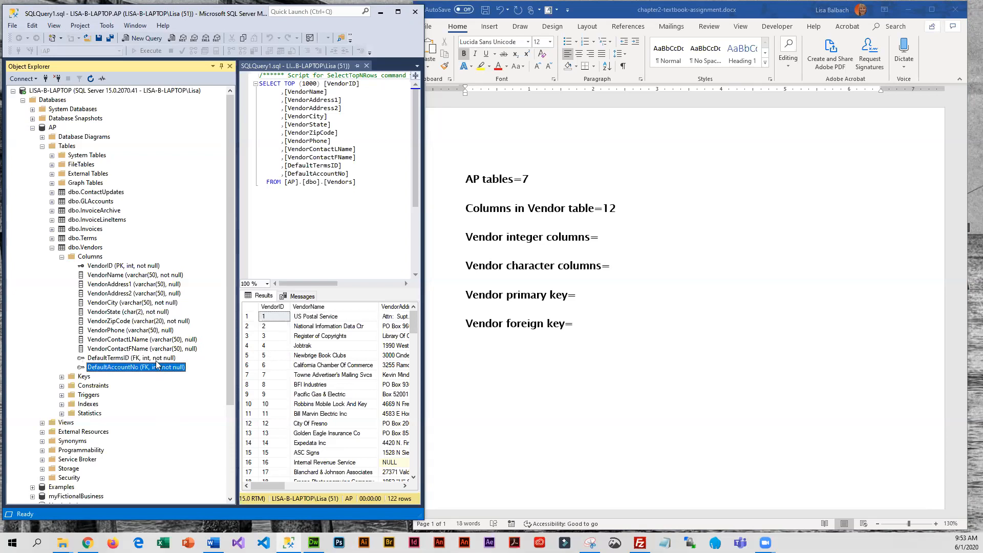
{"action": "left_click", "coordinate": [164, 367]}
- Go through the int columns VendorID, DefaultTermsID and DefaultAccountNo, and enter 3 after "Vendor integer columns=" in the Word document
{"action": "left_click", "coordinate": [140, 266]}
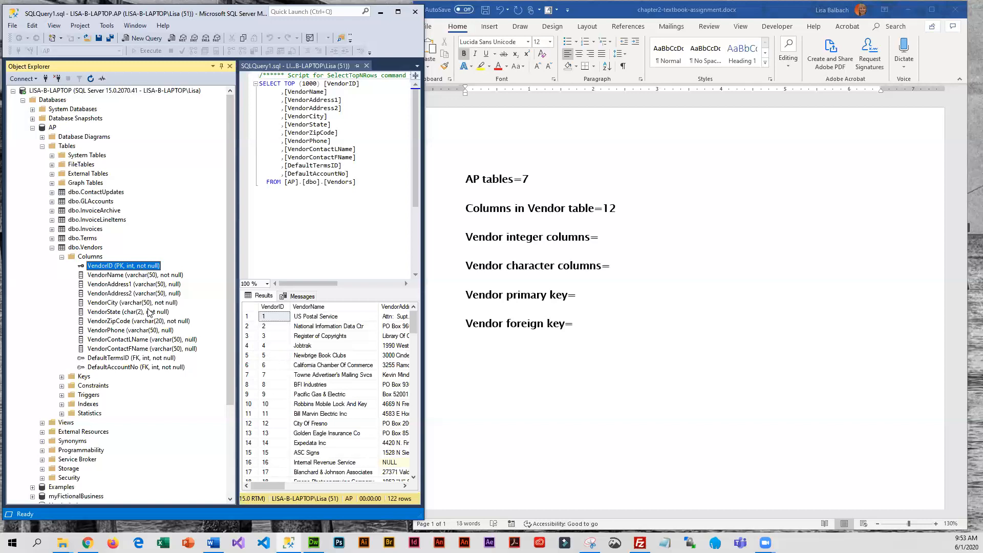
{"action": "left_click", "coordinate": [155, 359]}
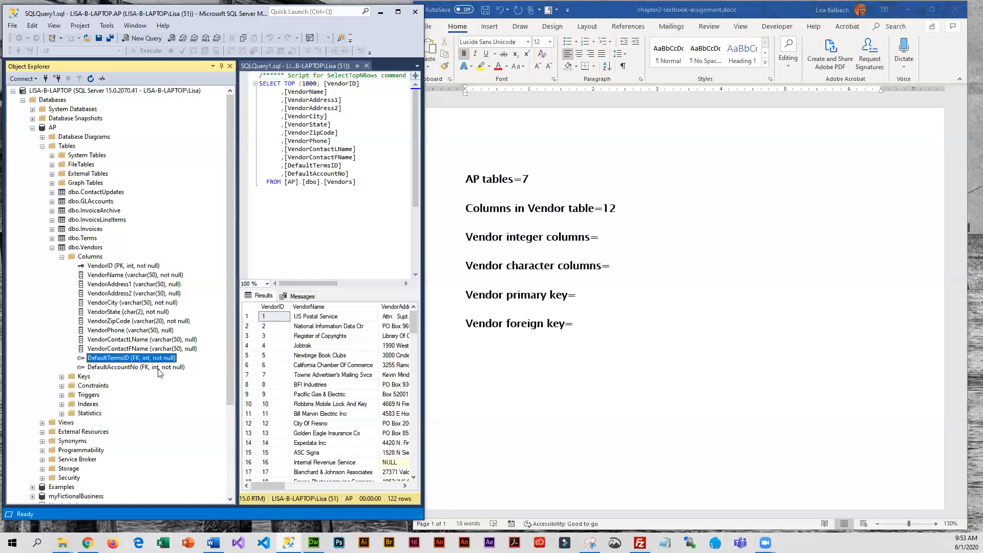
{"action": "left_click", "coordinate": [161, 368]}
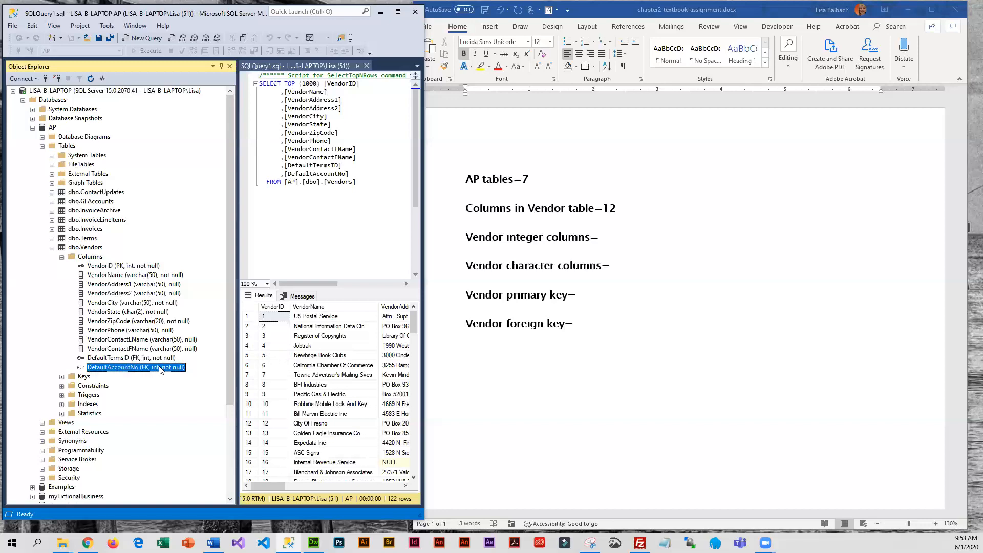
{"action": "left_click", "coordinate": [617, 239]}
{"action": "type", "text": "3"}
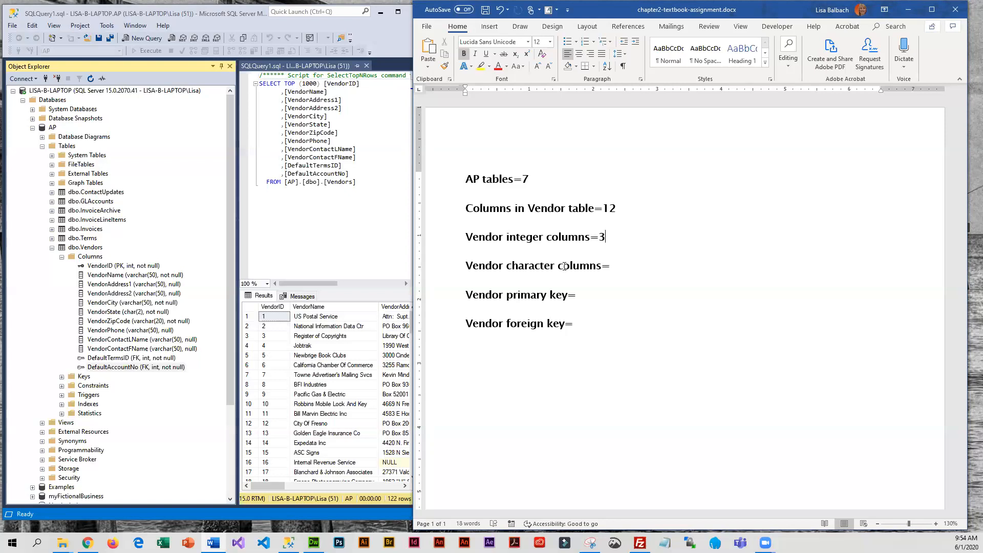
- Count the character columns from VendorName to VendorContactFName in Management Studio, and enter 9 after "Vendor character columns=" in Word
{"action": "left_click", "coordinate": [160, 275]}
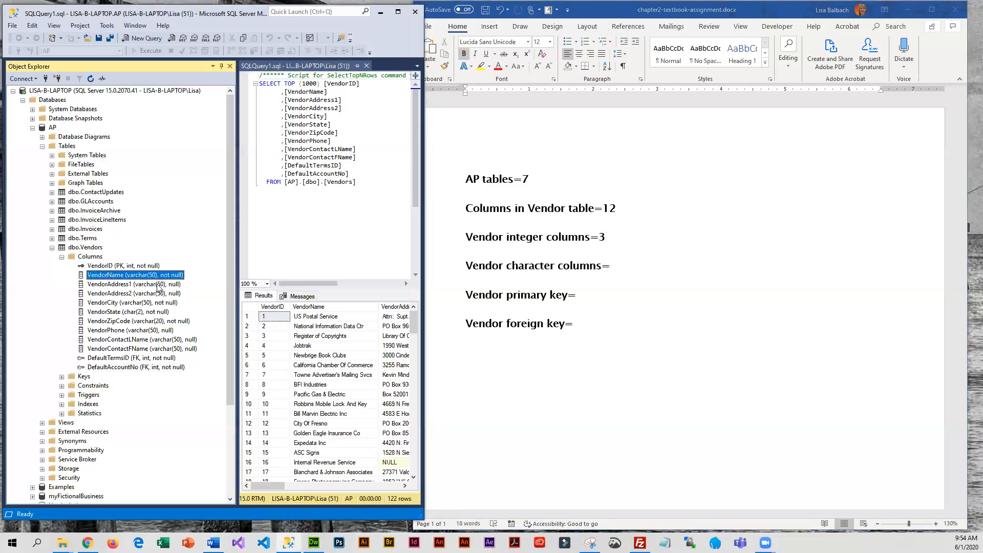
{"action": "left_click", "coordinate": [157, 286]}
{"action": "left_click", "coordinate": [162, 293]}
{"action": "left_click", "coordinate": [167, 303]}
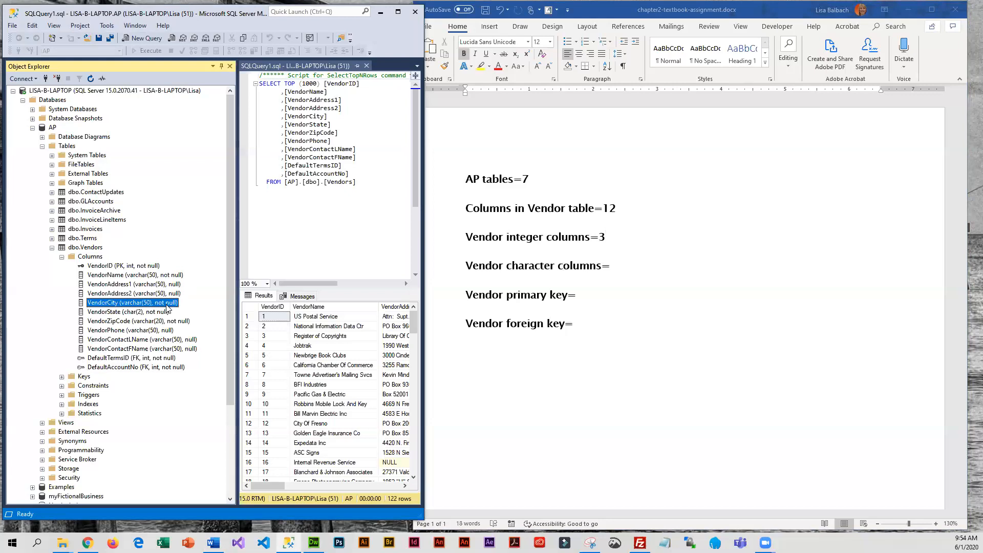
{"action": "left_click", "coordinate": [167, 312]}
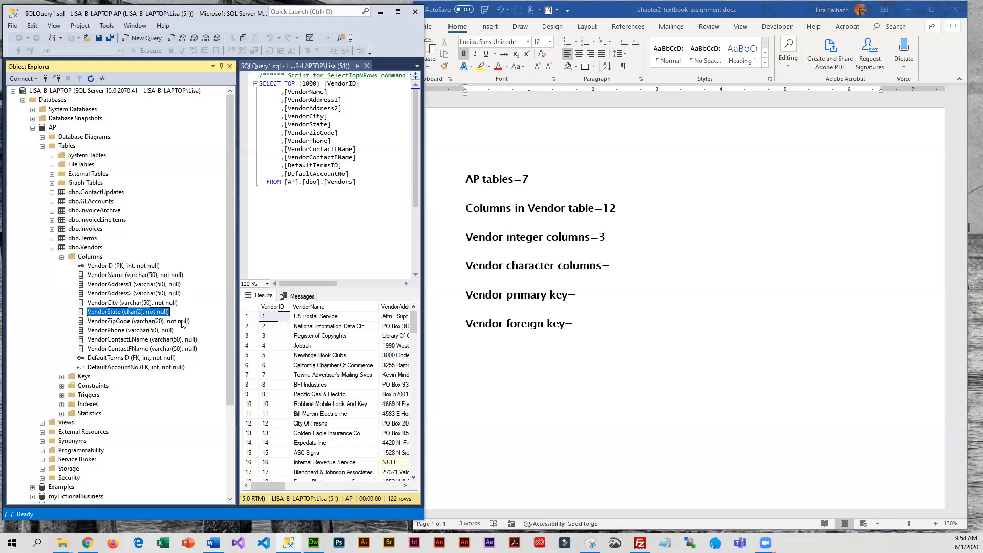
{"action": "left_click", "coordinate": [182, 322]}
{"action": "left_click", "coordinate": [165, 331]}
{"action": "left_click", "coordinate": [168, 340]}
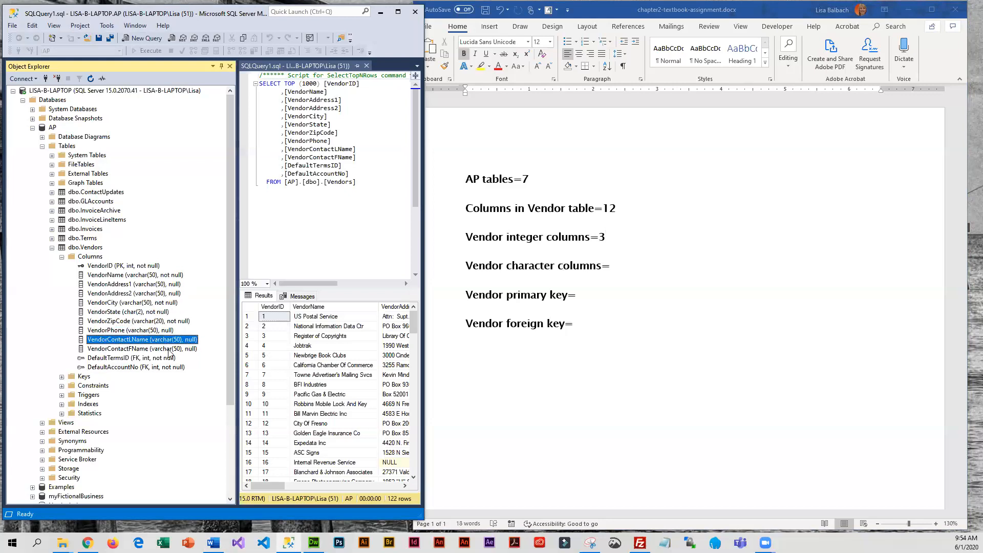
{"action": "left_click", "coordinate": [176, 349]}
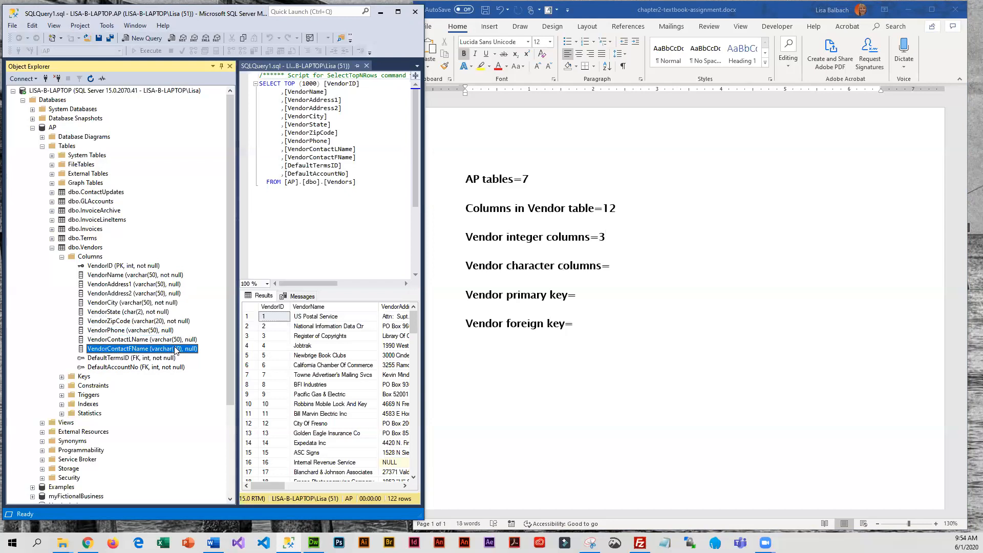
{"action": "left_click", "coordinate": [625, 268]}
{"action": "type", "text": "9"}
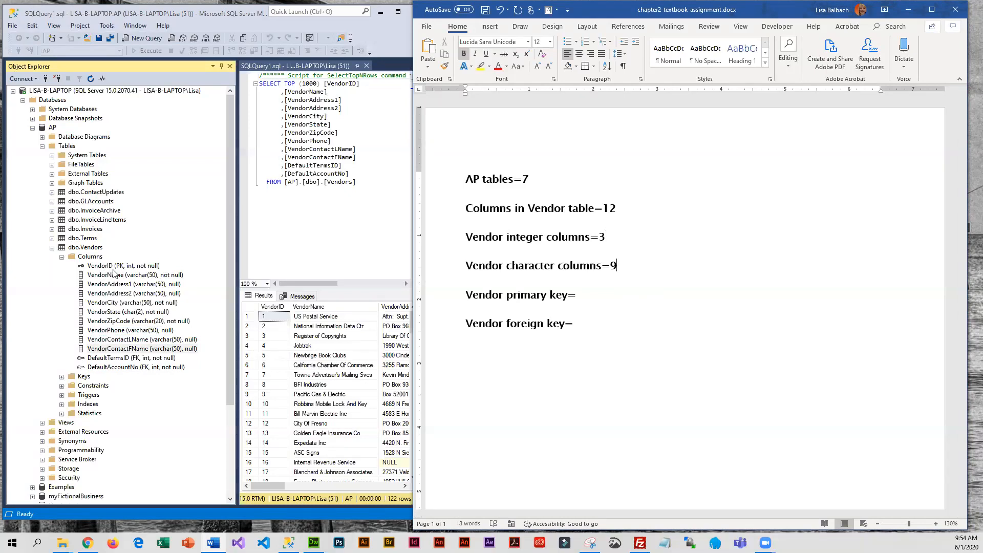
- Locate the primary key column of dbo.Vendors in Management Studio and enter VendorID after "Vendor primary key=" in Word
{"action": "left_click", "coordinate": [82, 266]}
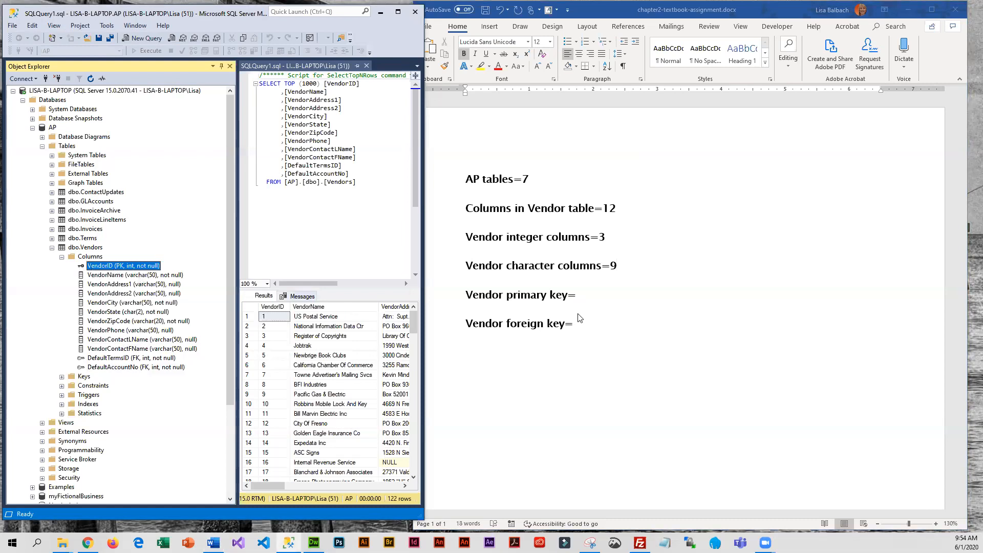
{"action": "left_click", "coordinate": [601, 299]}
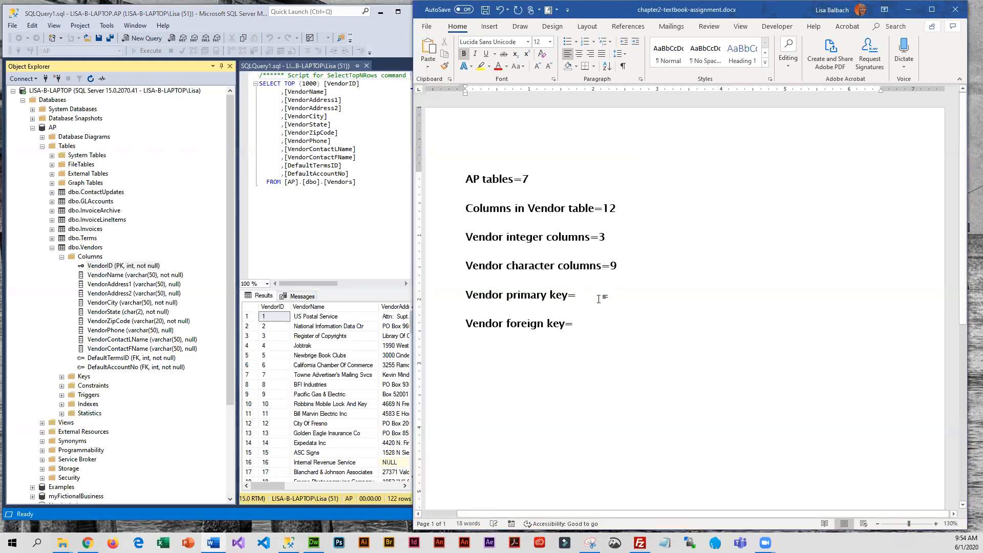
{"action": "type", "text": "VendorID"}
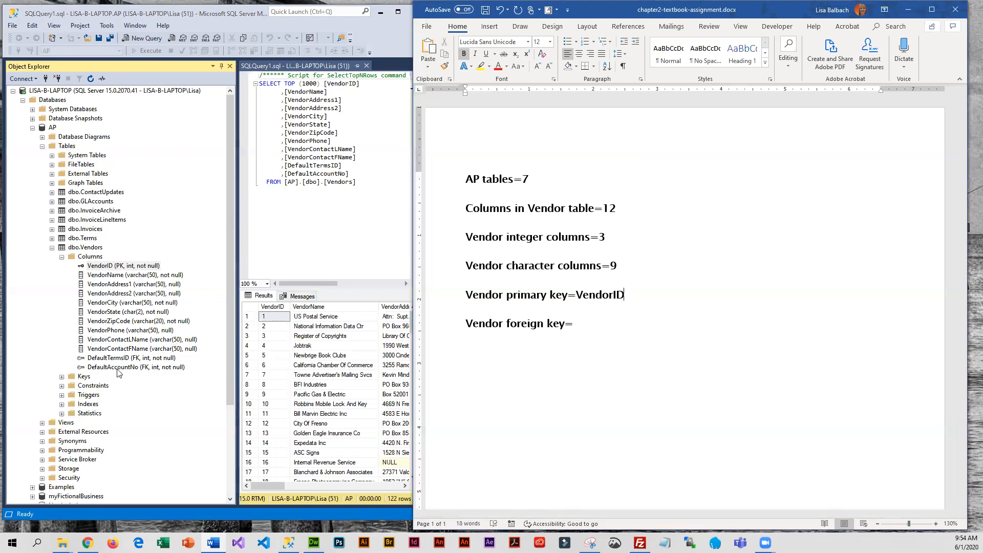
- Enter "DefaultTermsID, DefaultAccountNo" after "Vendor foreign key=" in the Word document
{"action": "left_click", "coordinate": [577, 327]}
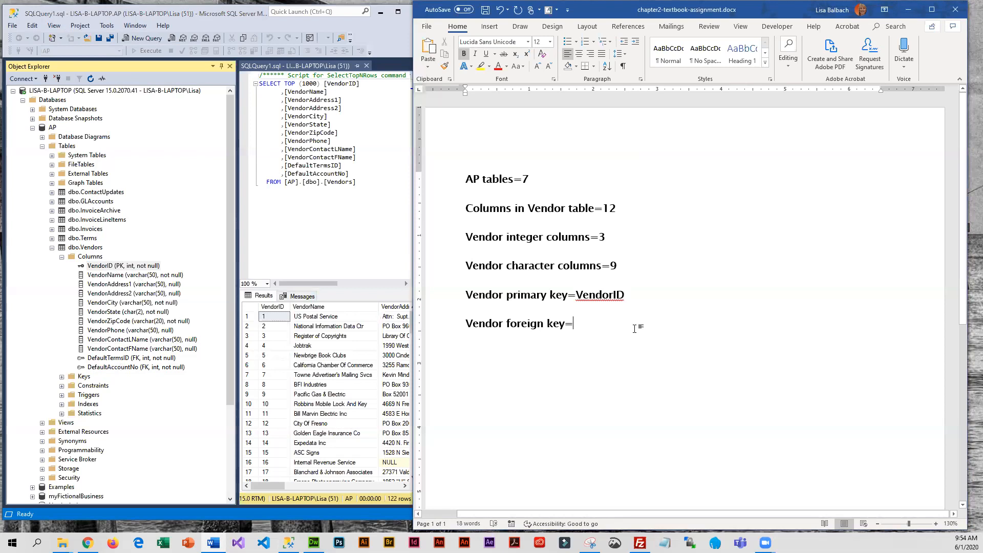
{"action": "type", "text": "Defaultterm"}
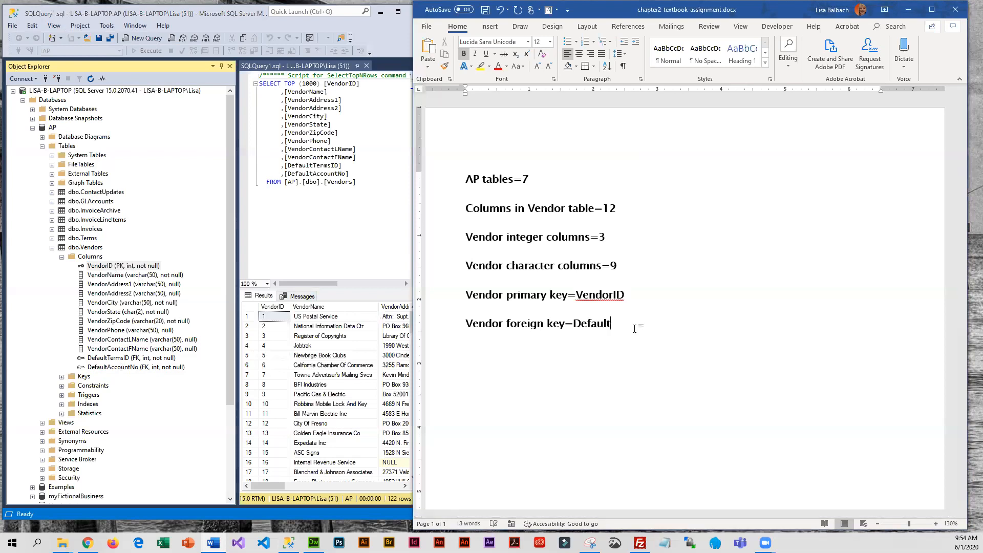
{"action": "key", "text": "BackSpace"}
{"action": "key", "text": "BackSpace"}
{"action": "key", "text": "BackSpace"}
{"action": "key", "text": "BackSpace"}
{"action": "type", "text": "TermsID, DefaultAccountNo"}
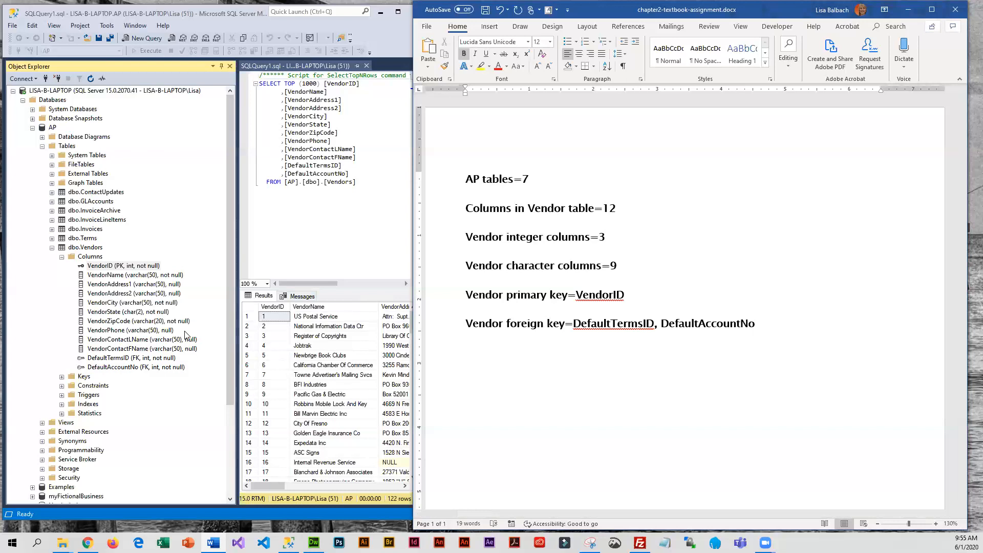
- Widen Management Studio, review the Vendors query results through the last row, and narrow the window again beside Word
{"action": "scroll", "coordinate": [185, 334], "scroll_direction": "down", "scroll_amount": 1}
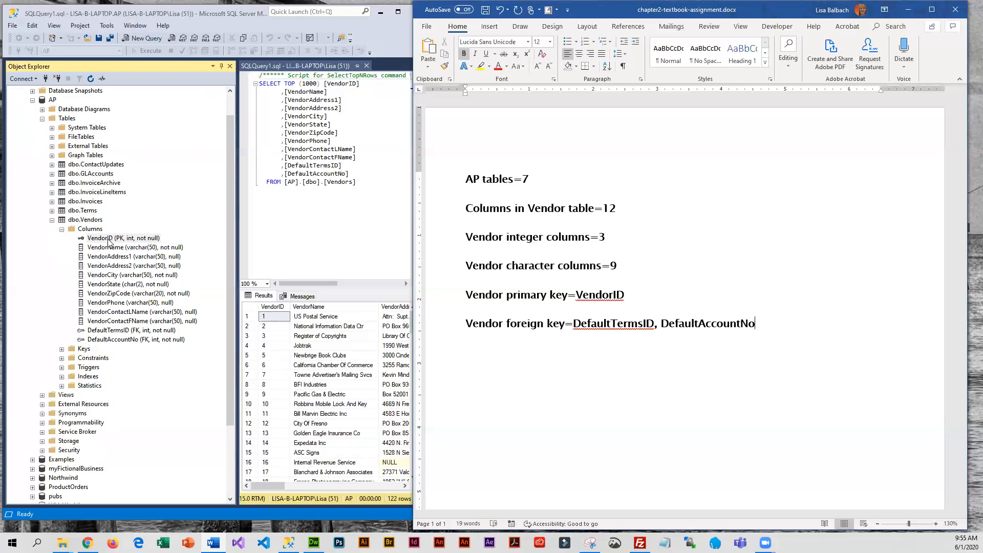
{"action": "left_click", "coordinate": [369, 385]}
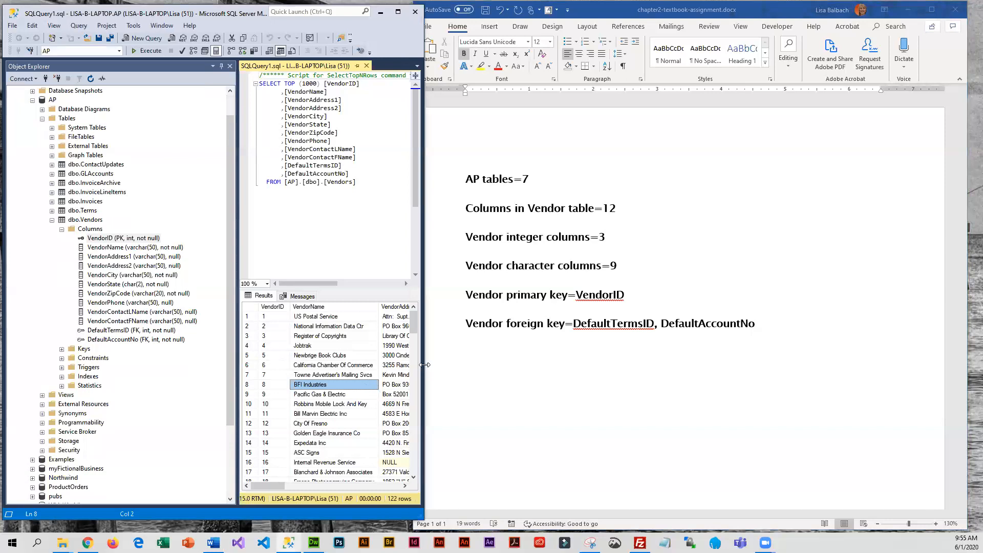
{"action": "left_click_drag", "start_coordinate": [425, 364], "coordinate": [757, 366]}
{"action": "scroll", "coordinate": [377, 379], "scroll_direction": "down", "scroll_amount": 20}
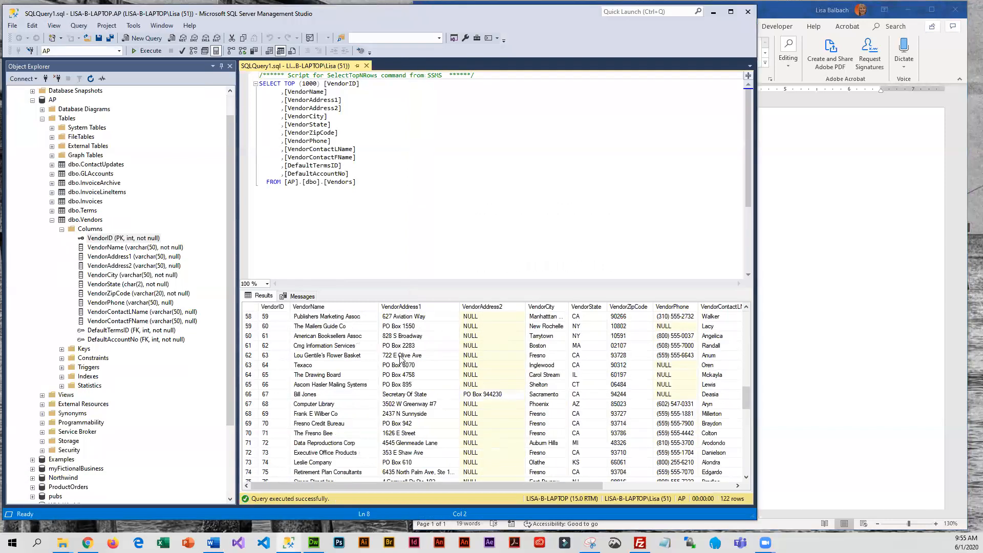
{"action": "scroll", "coordinate": [378, 379], "scroll_direction": "down", "scroll_amount": 10}
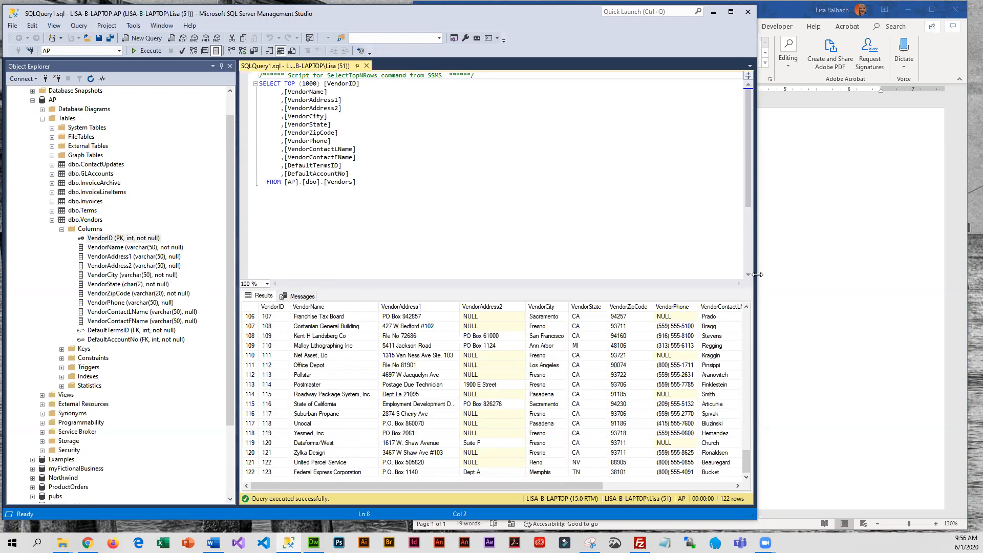
{"action": "left_click_drag", "start_coordinate": [757, 275], "coordinate": [428, 277]}
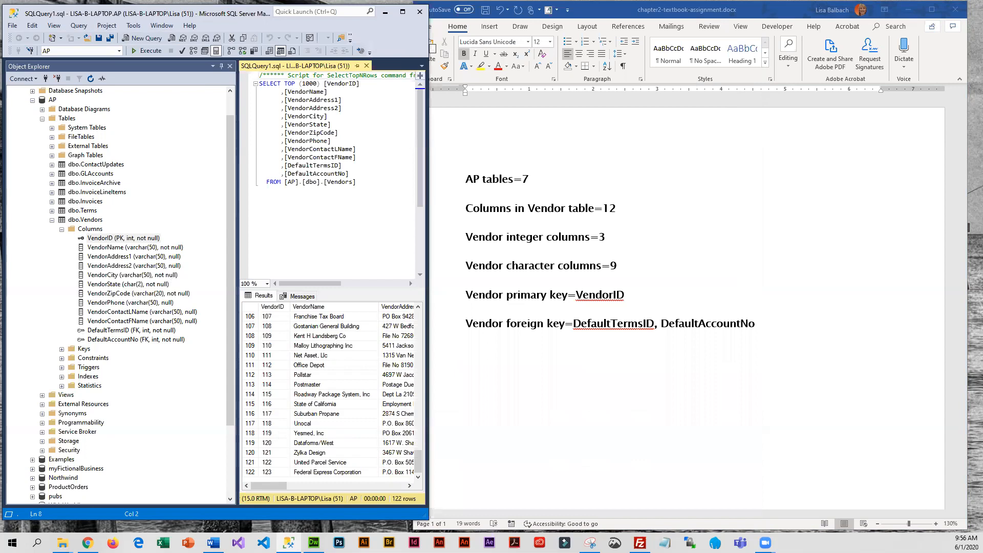